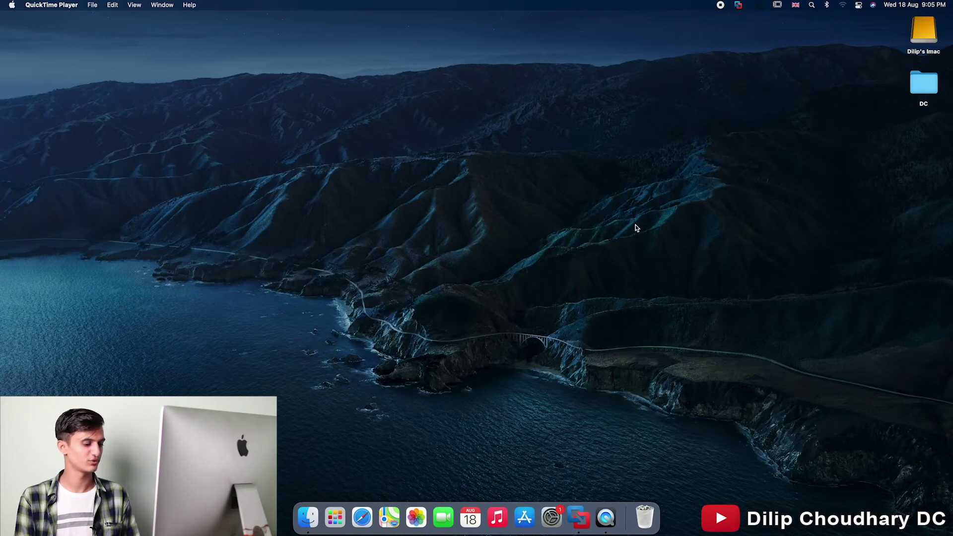
Step: Launch Adobe Photoshop 2021 from Launchpad to its Home screen of recent files
key("F4")
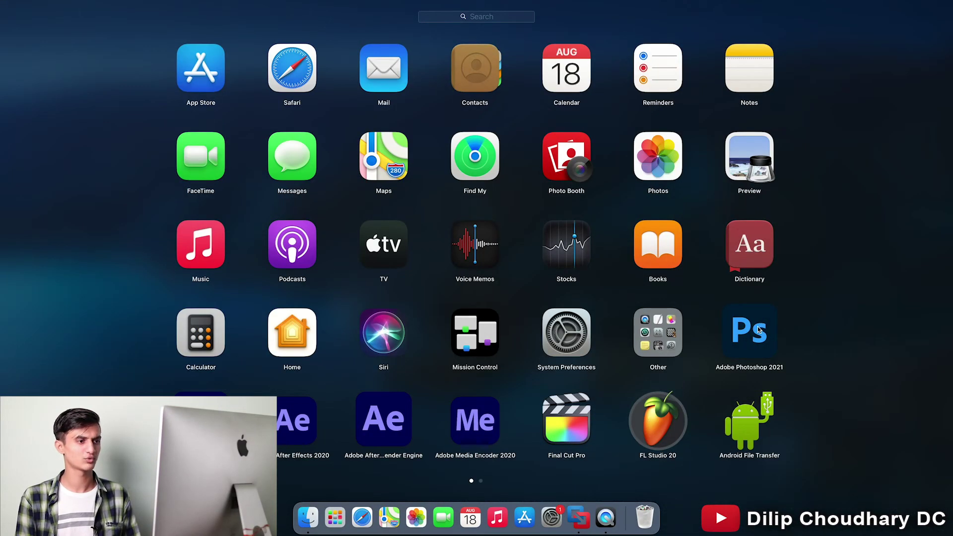
left_click(750, 331)
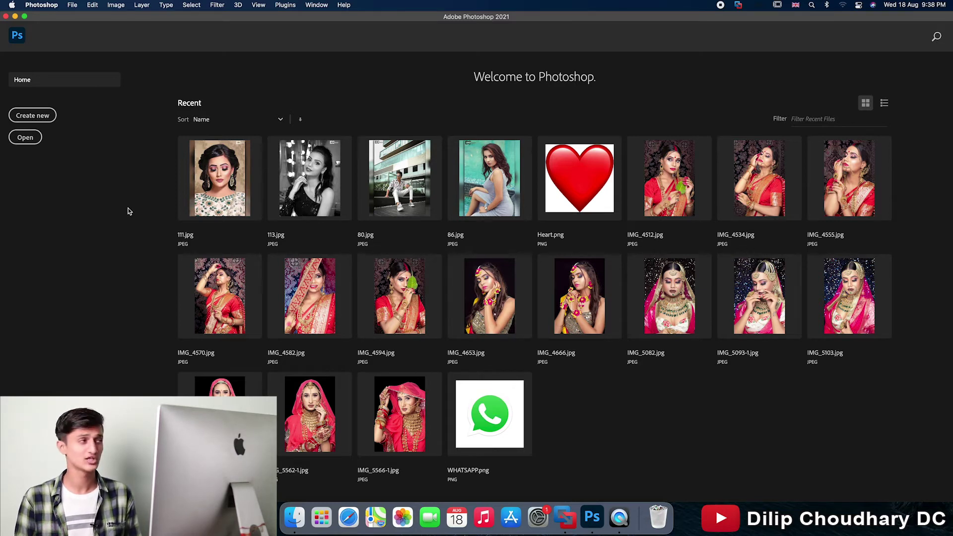
left_click(52, 5)
mouse_move(43, 39)
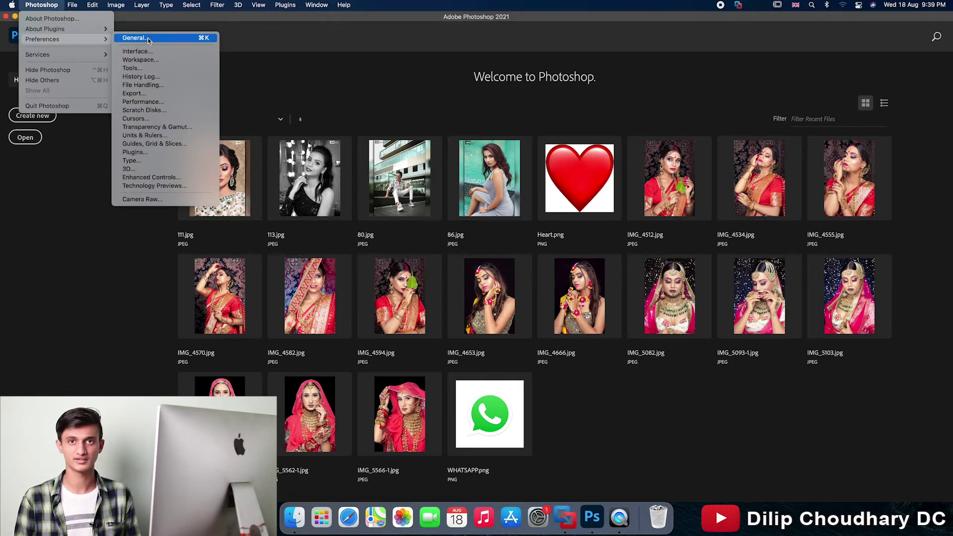
left_click(149, 40)
left_click(706, 200)
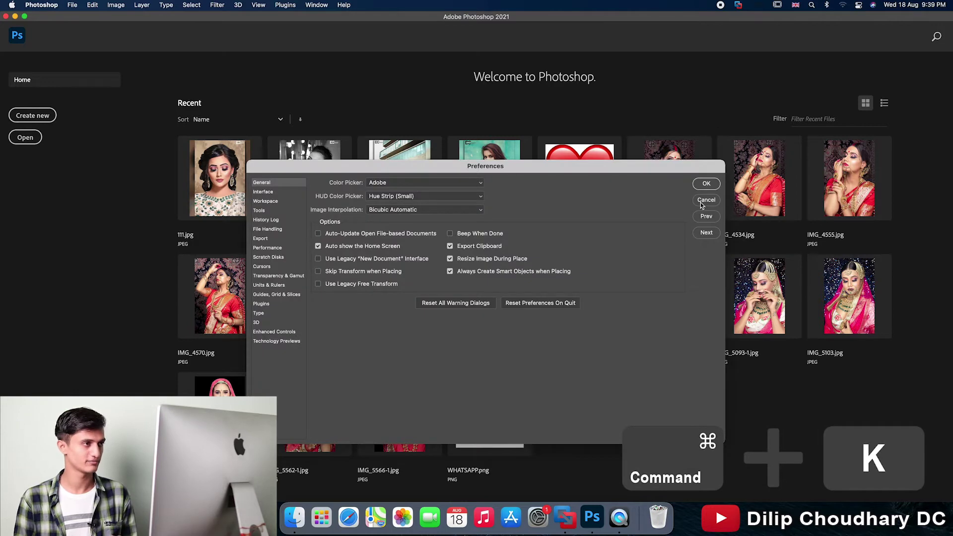
left_click(706, 201)
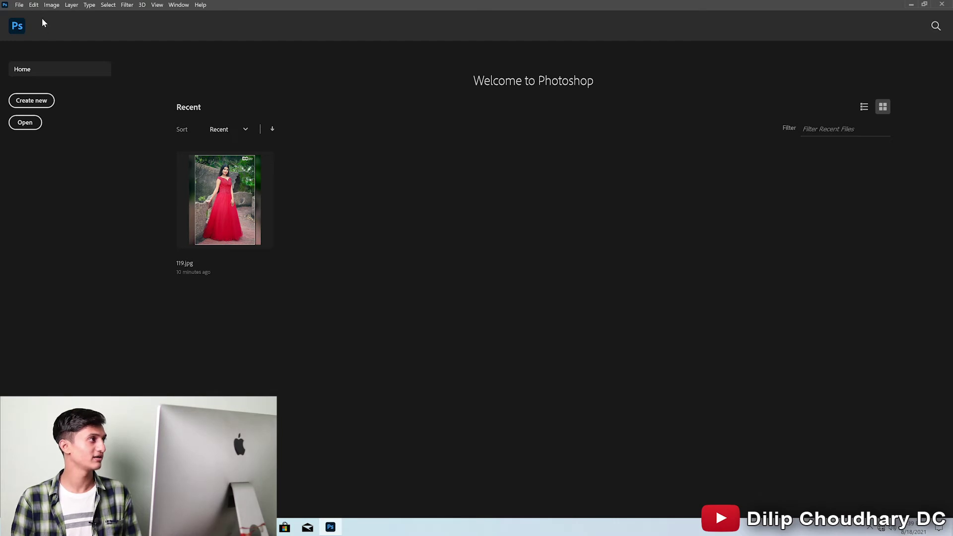
left_click(34, 6)
mouse_move(49, 368)
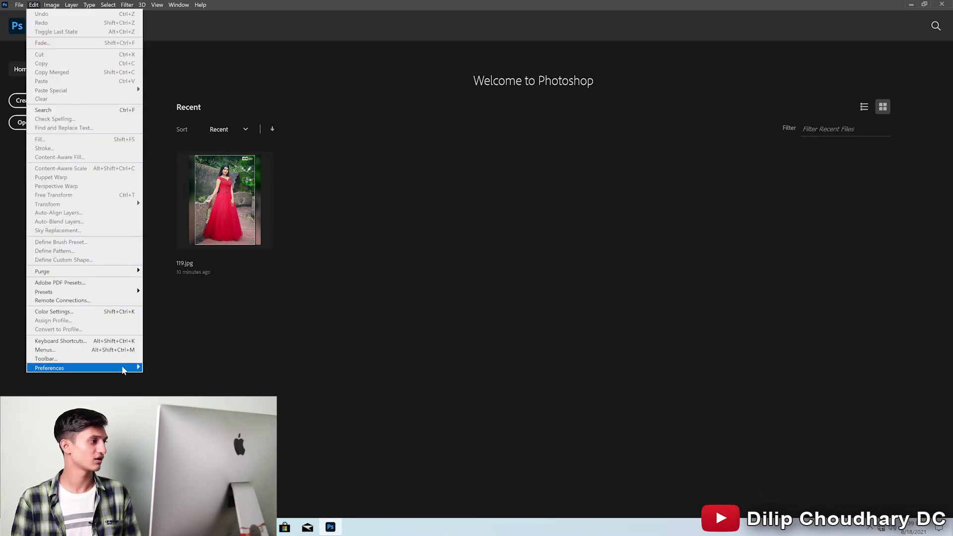
Step: Set the File Handling Recent File List to 5 files and close Preferences
left_click(181, 203)
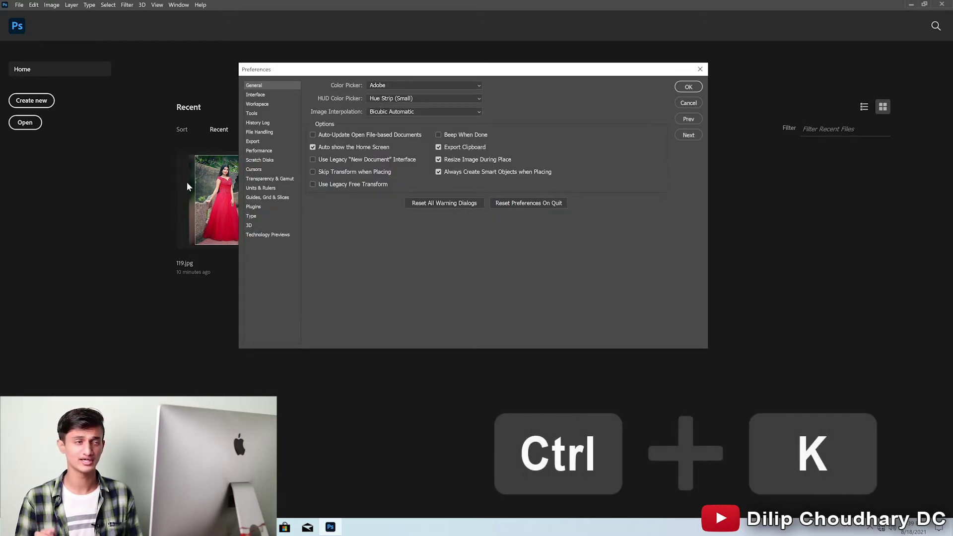
left_click(263, 133)
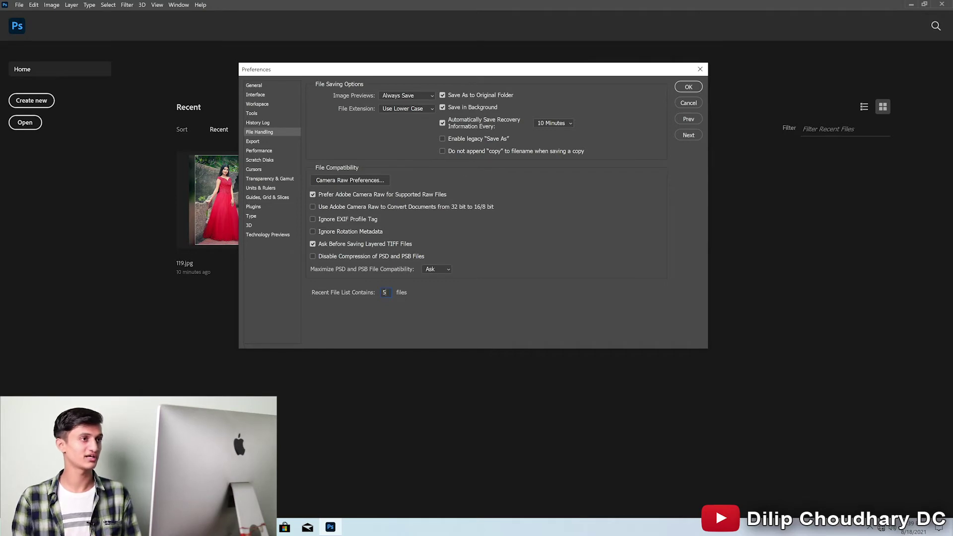
left_click(687, 89)
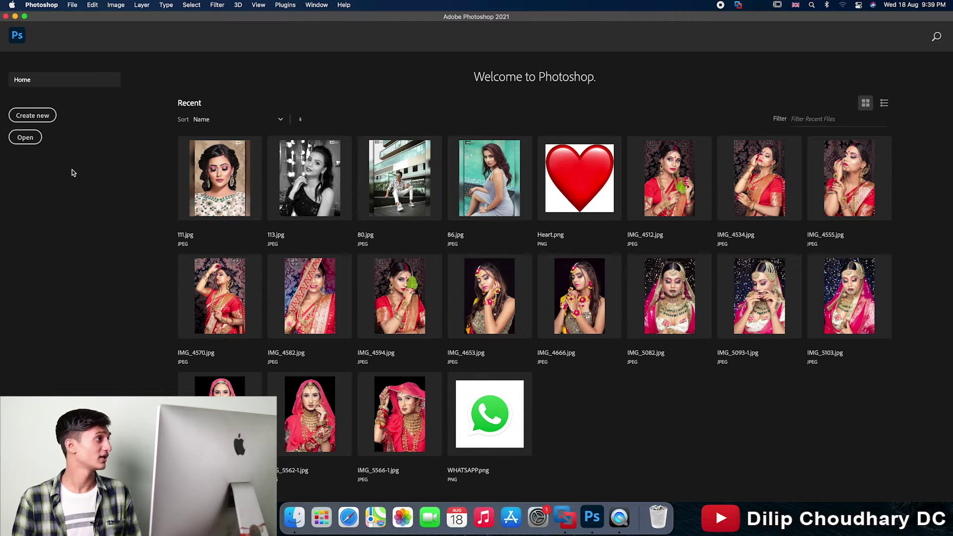
Step: Confirm the File Handling Recent File List limit of 5 with OK
left_click(58, 5)
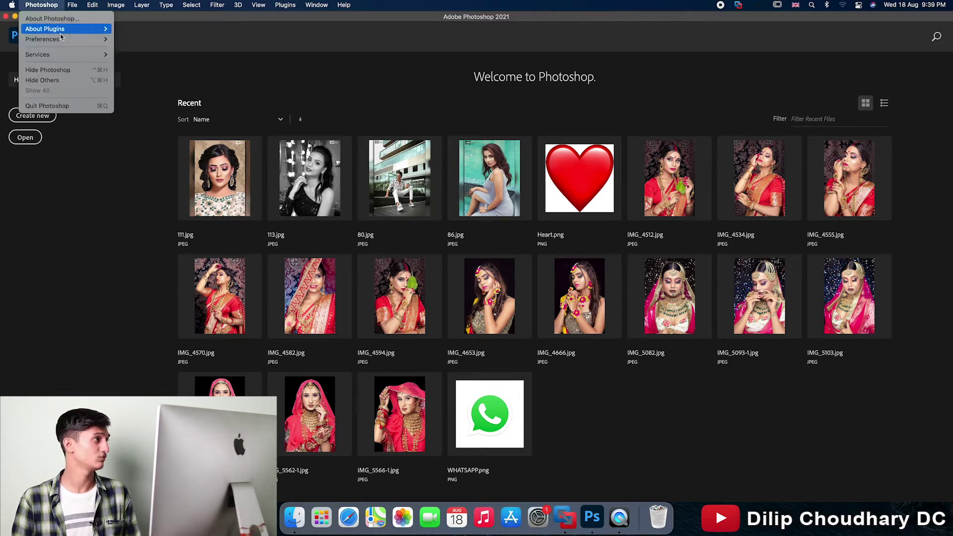
left_click(540, 229)
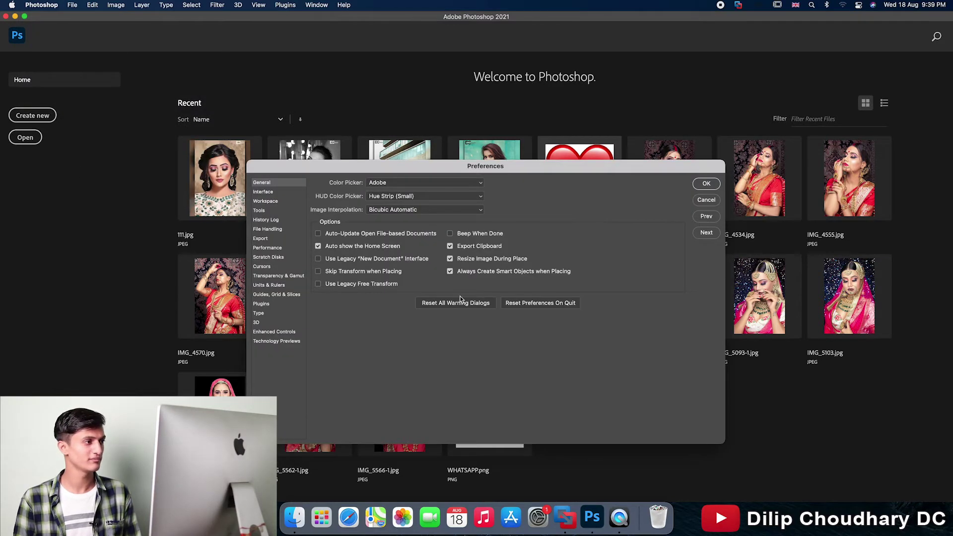
left_click(272, 230)
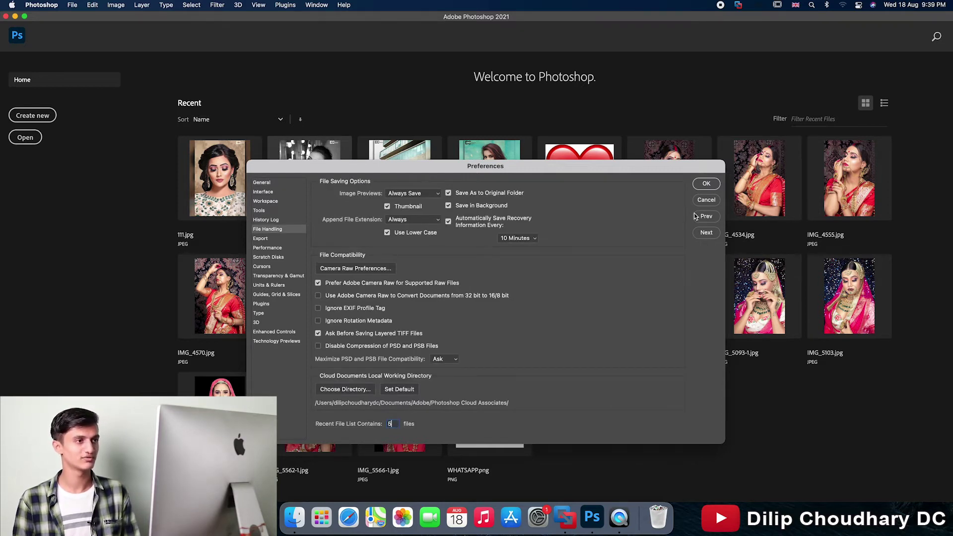
left_click(706, 185)
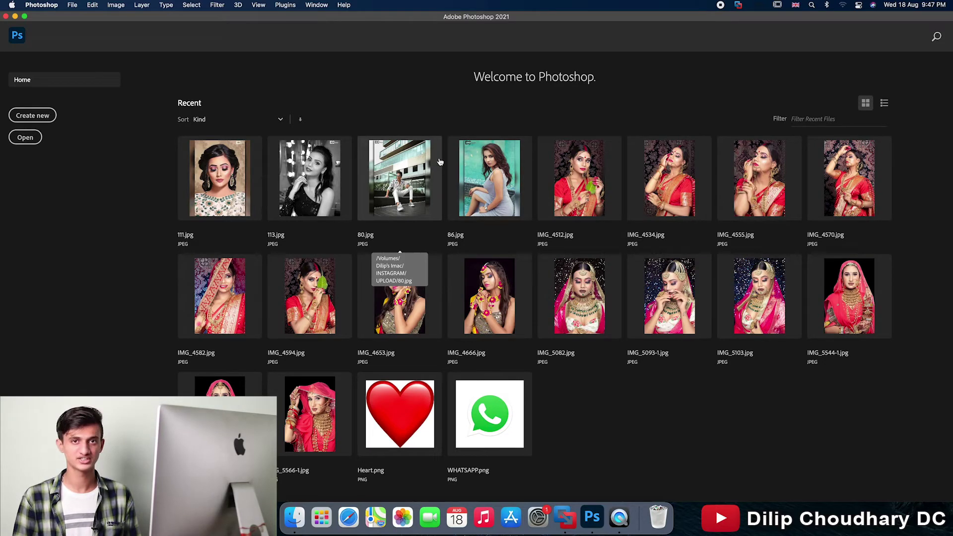
Step: Quit Photoshop and relaunch it from Launchpad
left_click(42, 5)
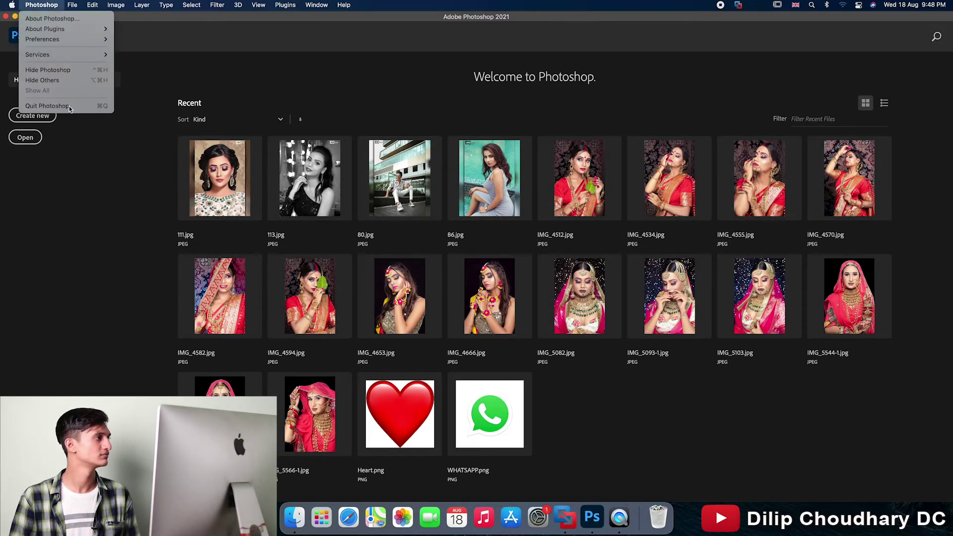
left_click(149, 150)
key("super+q")
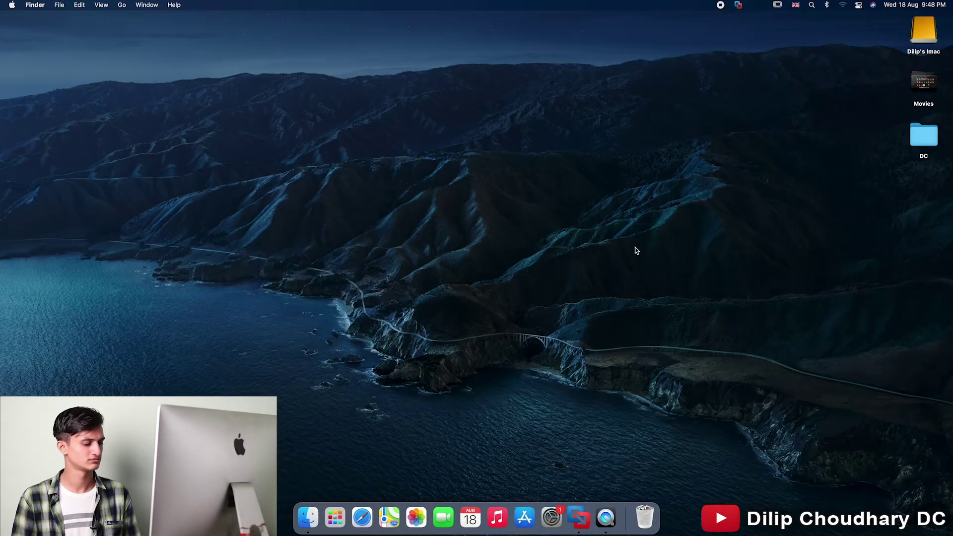
key("F4")
left_click(760, 339)
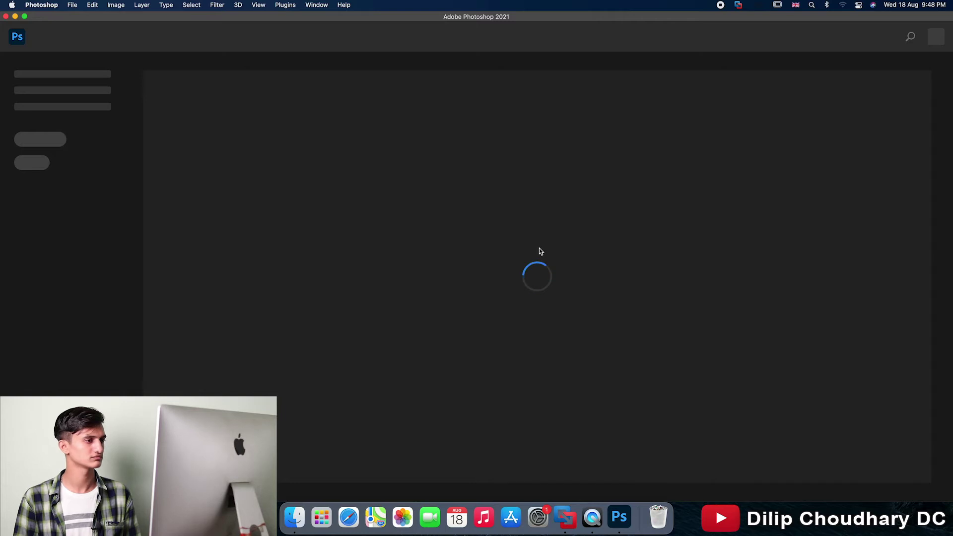
Step: Check the five-file recent list, showing and dismissing IMG_4666.jpg's options
right_click(538, 249)
left_click(535, 249)
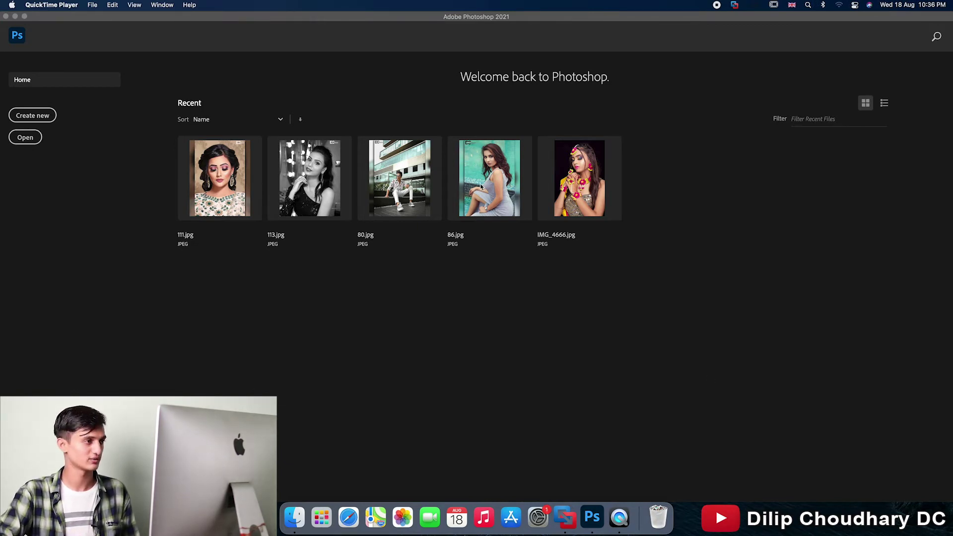
left_click(525, 286)
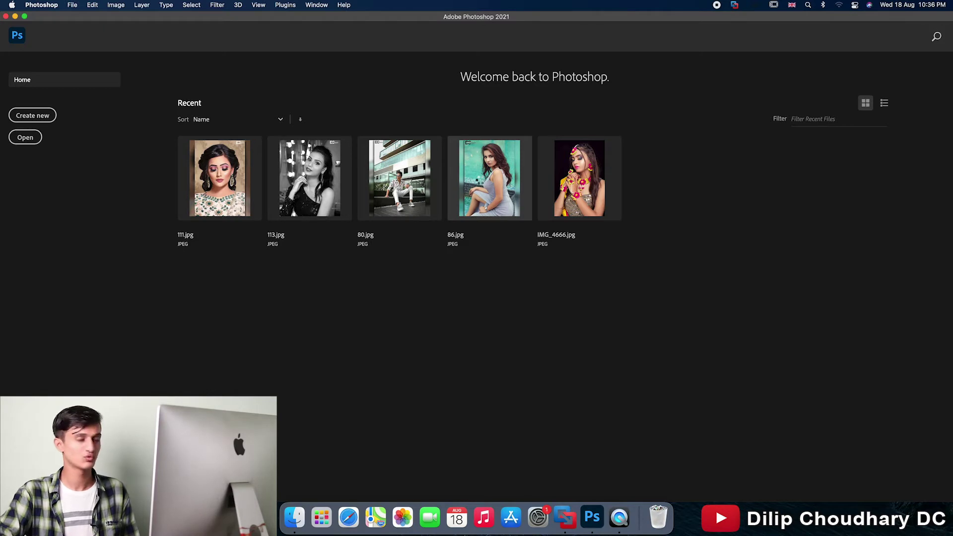
left_click(476, 179)
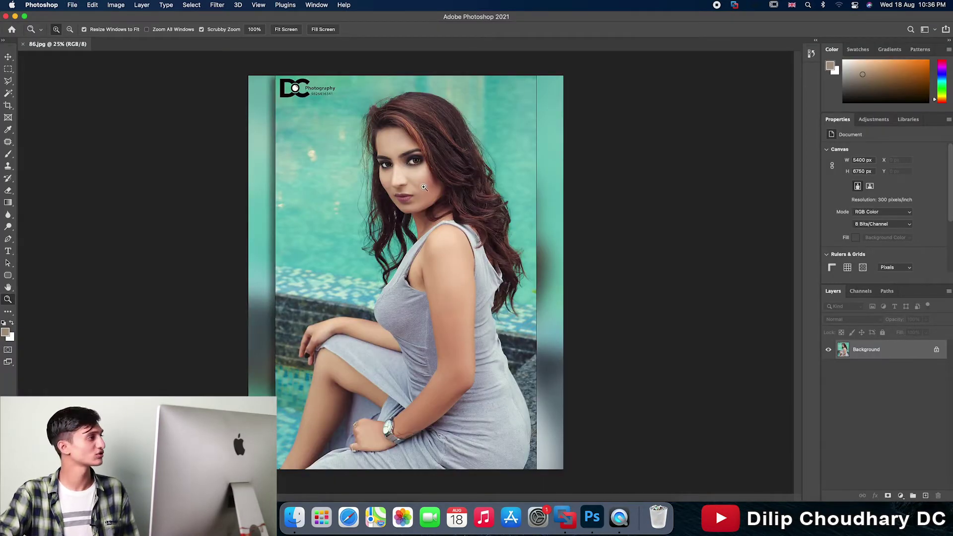
left_click(23, 44)
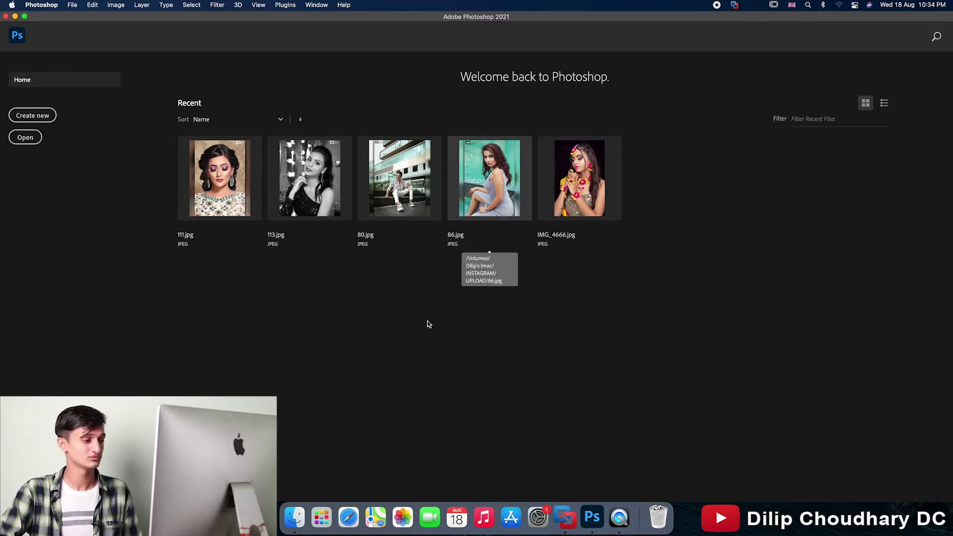
Step: Reveal 86.jpg in UPLOAD, then try reopening it from Recent and dismiss the file-not-found alert
left_click(292, 516)
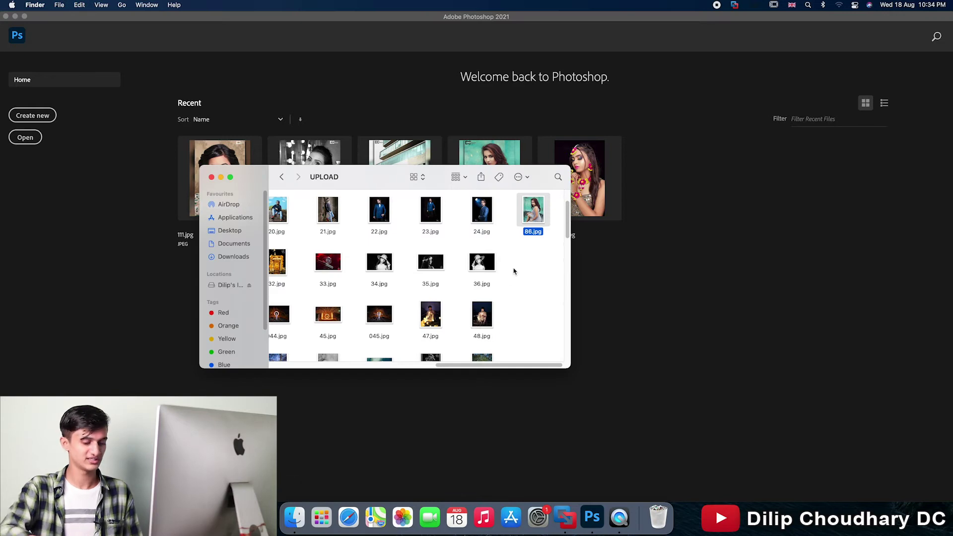
left_click(514, 270)
left_click(666, 313)
left_click(492, 204)
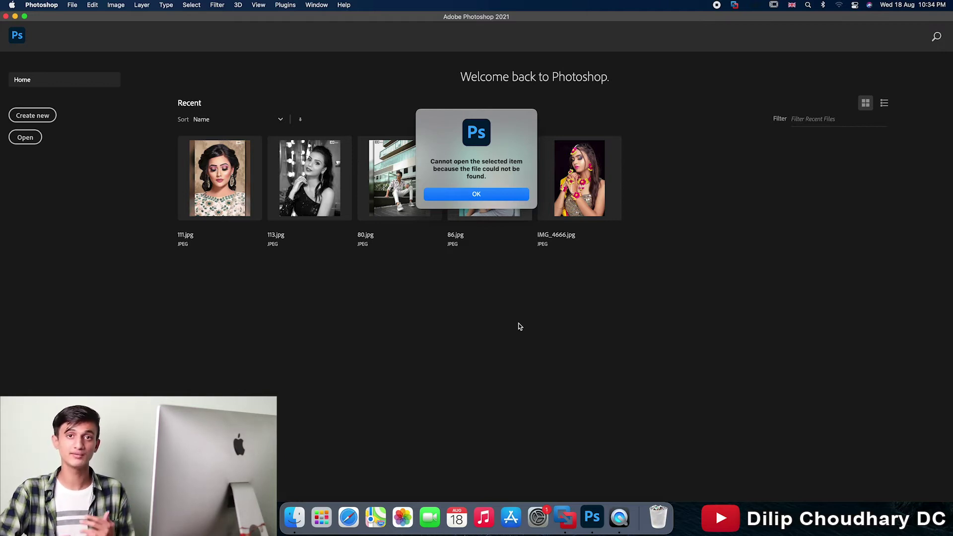
left_click(475, 194)
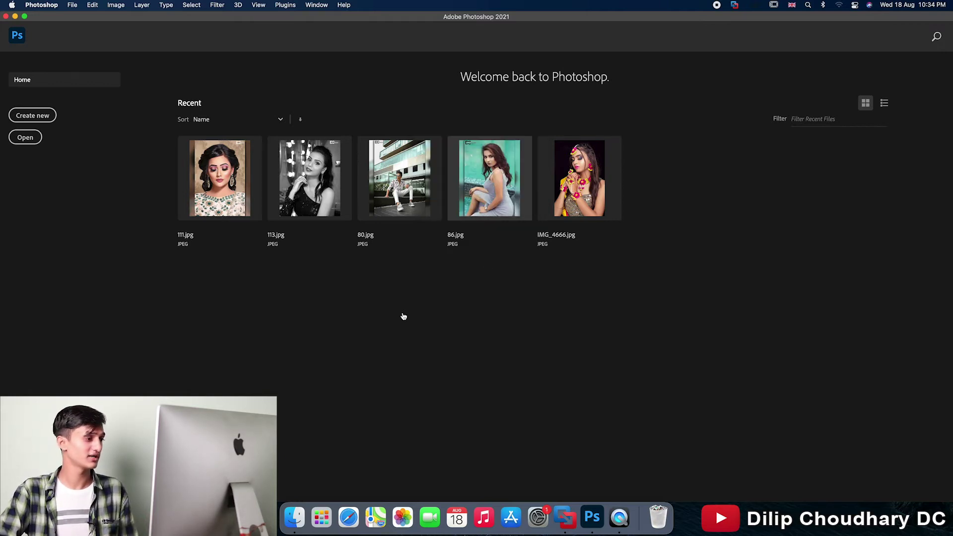
Step: Switch between the UPLOAD folder window and Photoshop's Home screen
left_click(294, 517)
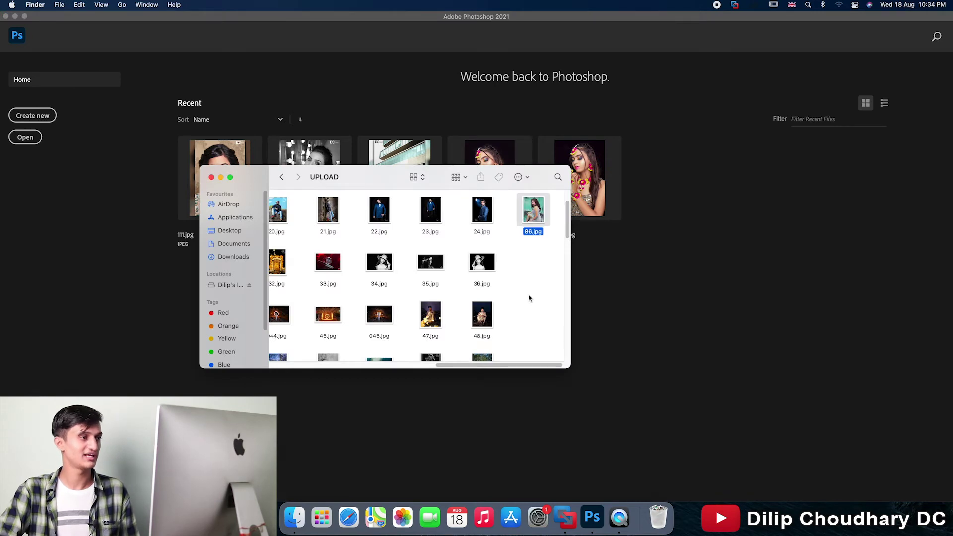
left_click(683, 309)
left_click(294, 517)
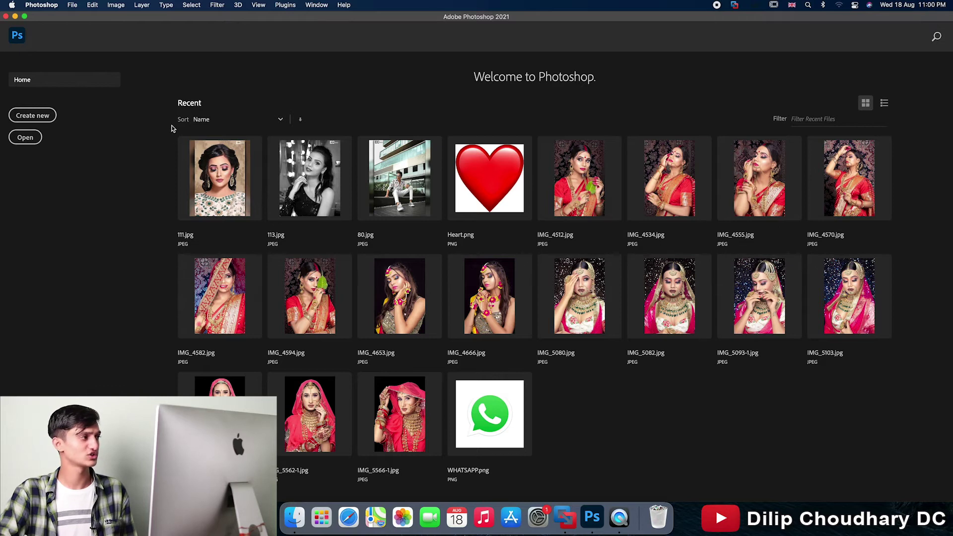
Step: Keep Name sort and reverse it so WHATSAPP.png is first, 111.jpg last
left_click(238, 122)
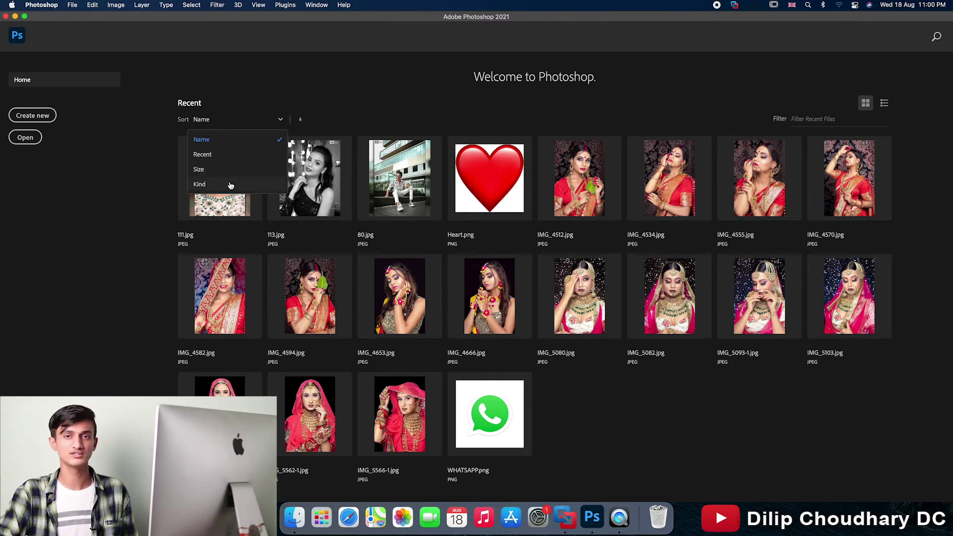
left_click(625, 407)
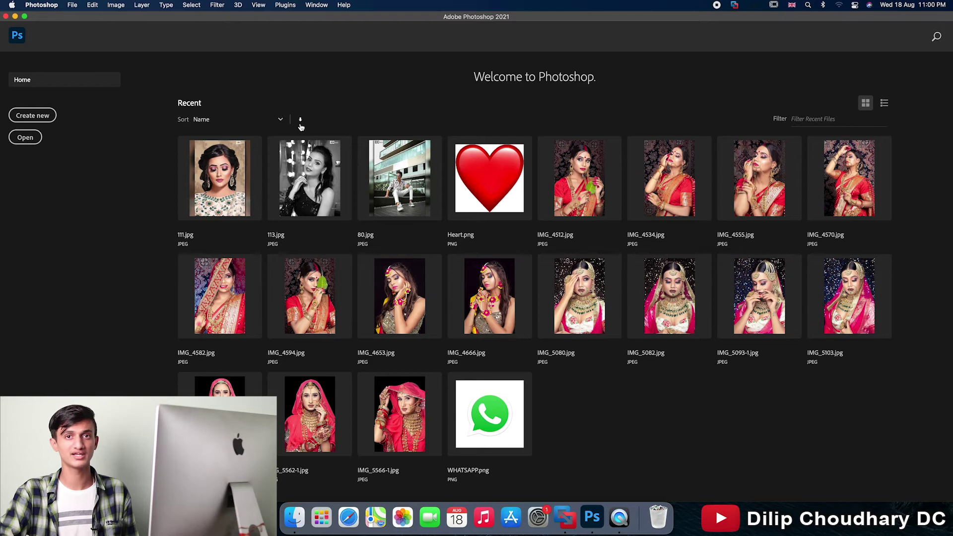
left_click(300, 121)
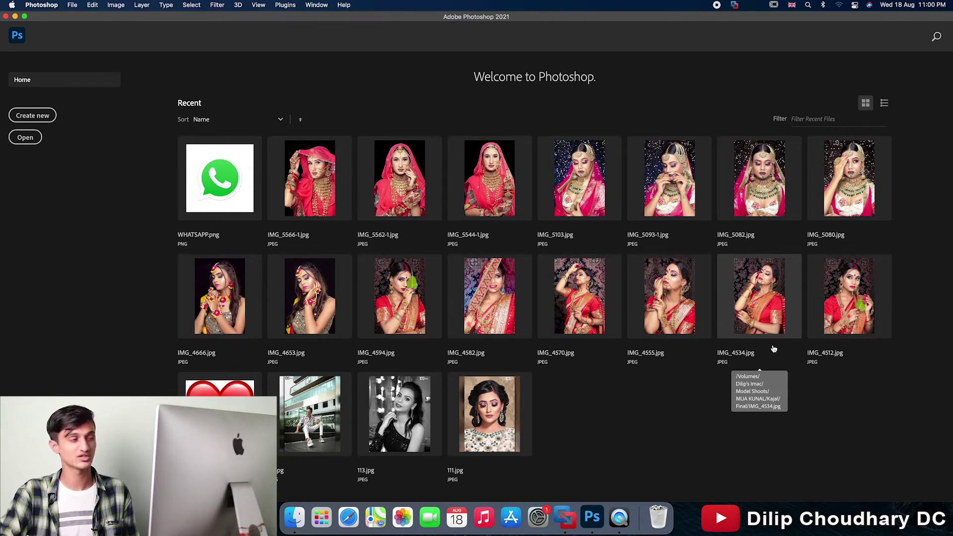
left_click(226, 120)
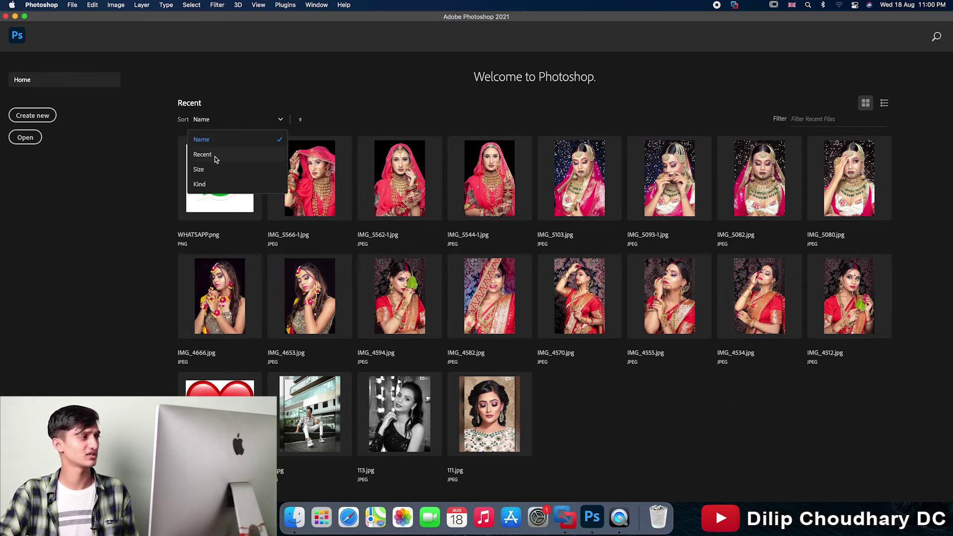
Step: Sort by Recent, flip its direction twice, then sort by Size largest first
left_click(216, 156)
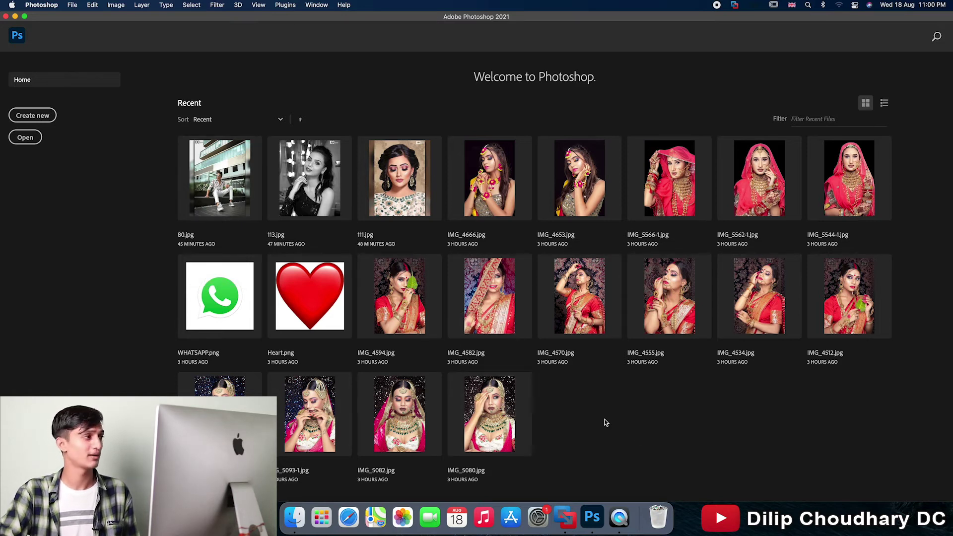
left_click(300, 121)
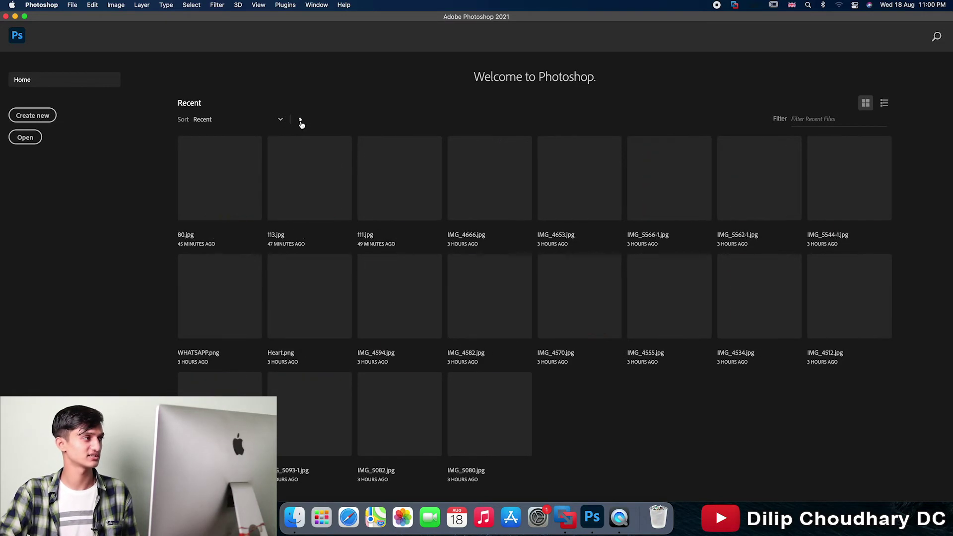
left_click(229, 119)
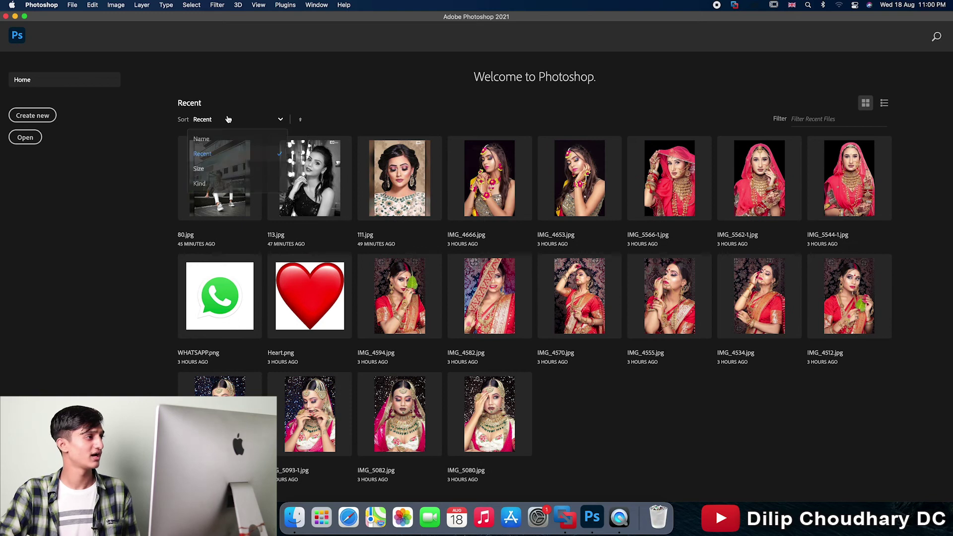
left_click(217, 171)
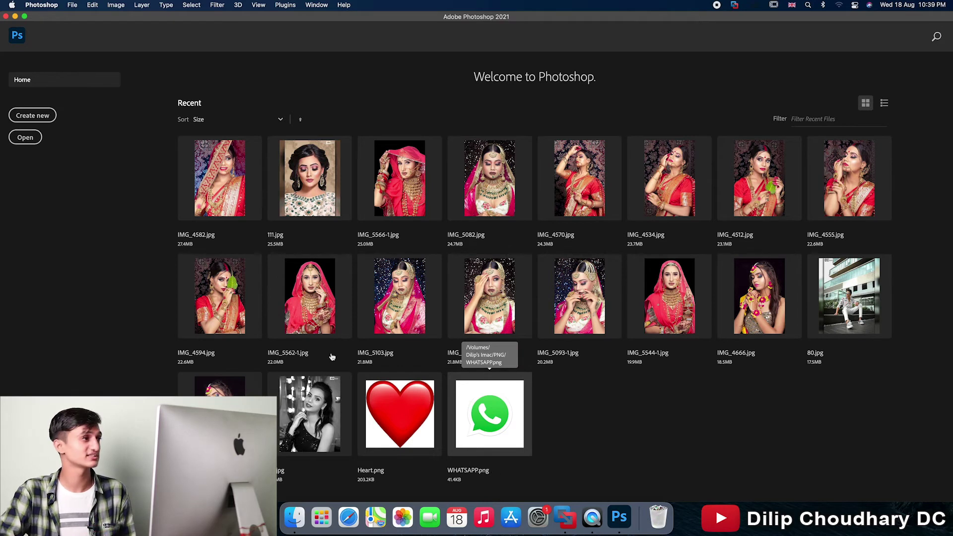
Step: Reverse Size to smallest first, then sort by Kind and reverse it
left_click(301, 121)
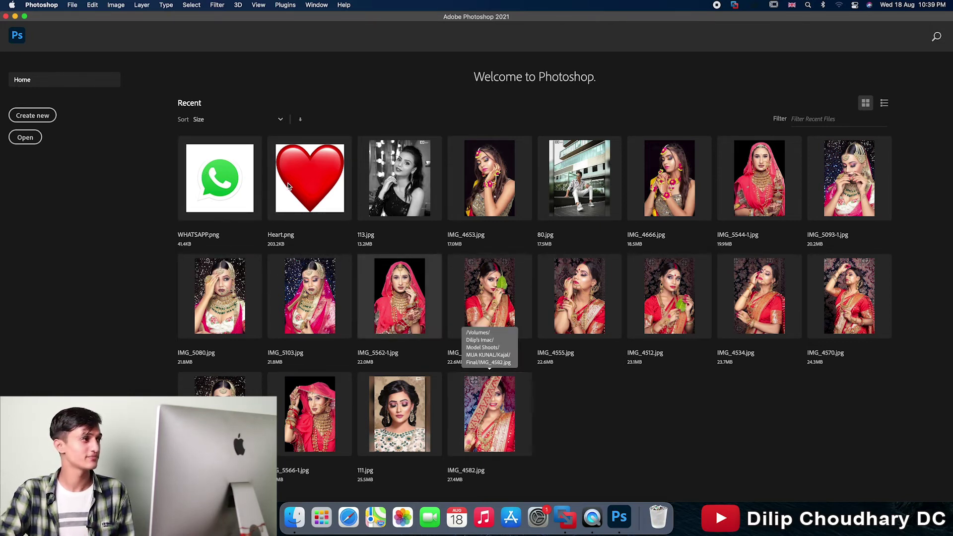
left_click(239, 119)
left_click(217, 185)
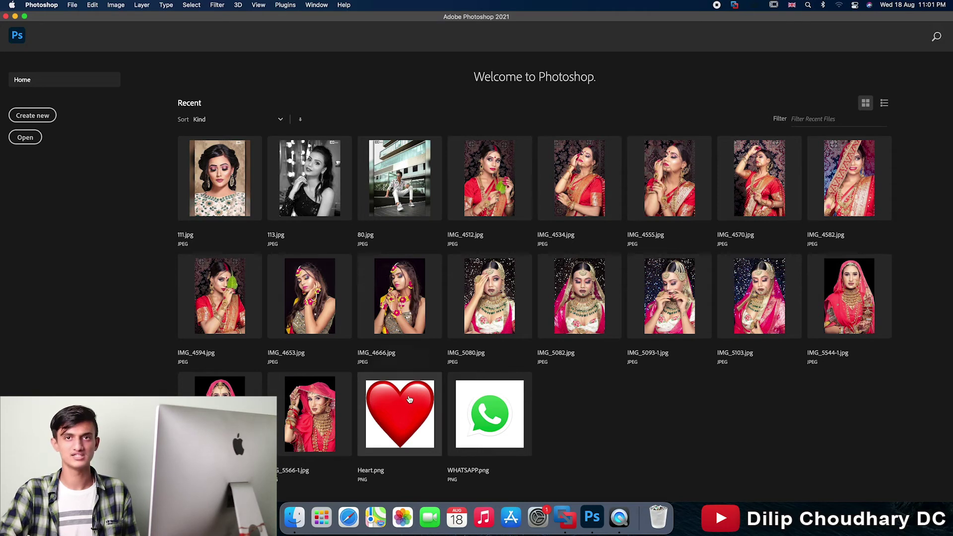
left_click(300, 122)
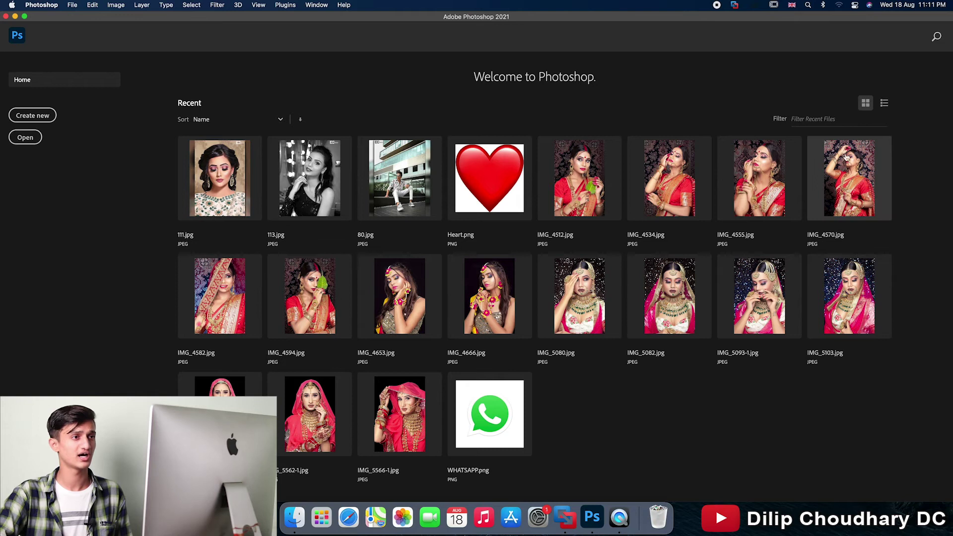
left_click(826, 120)
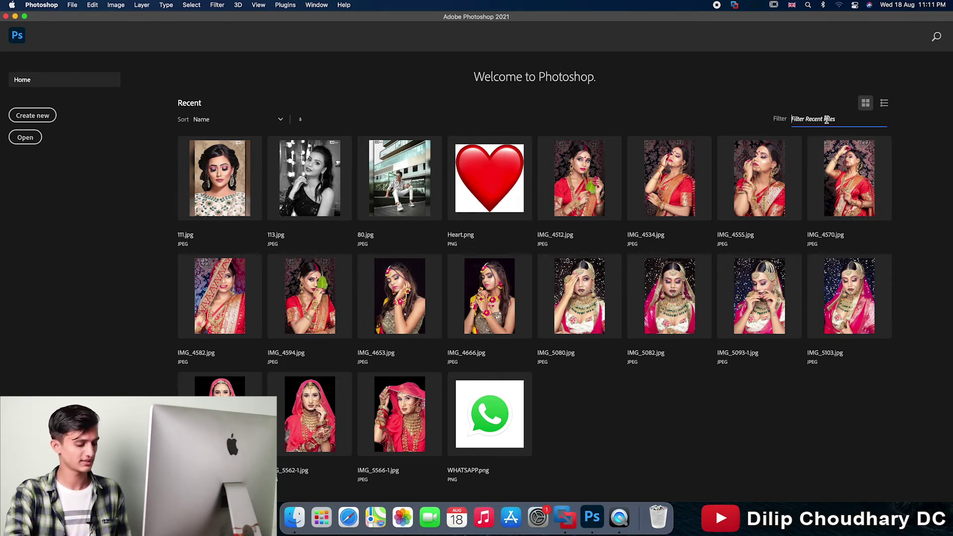
type("wh")
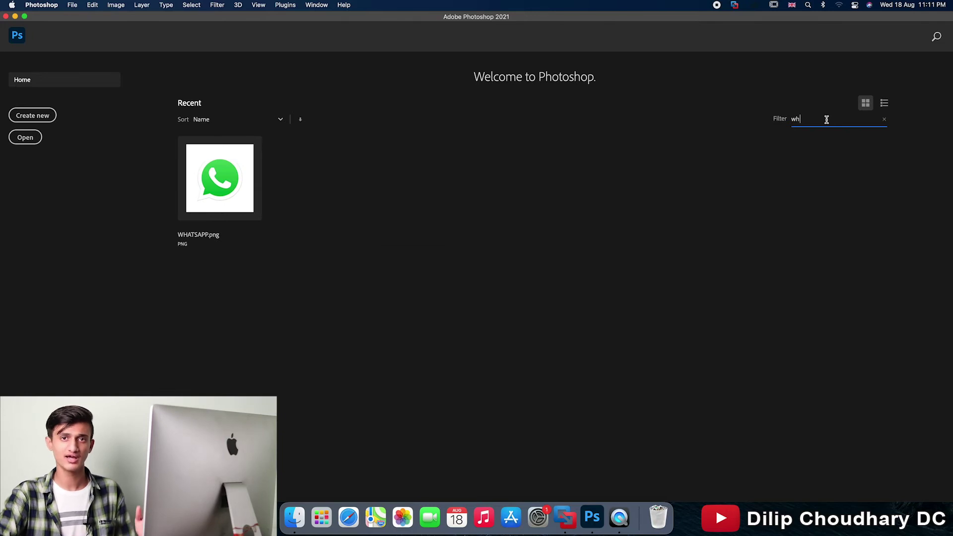
key("BackSpace")
key("BackSpace")
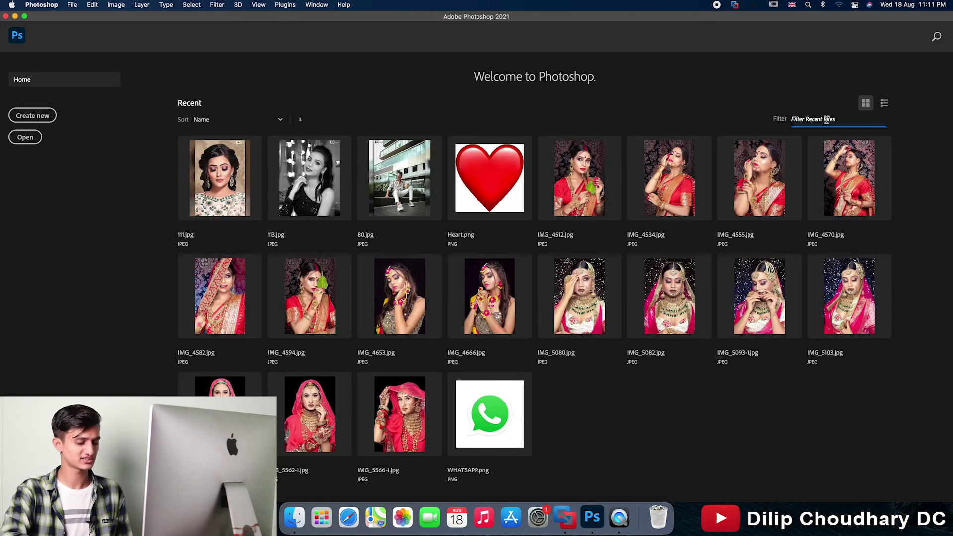
type("hea")
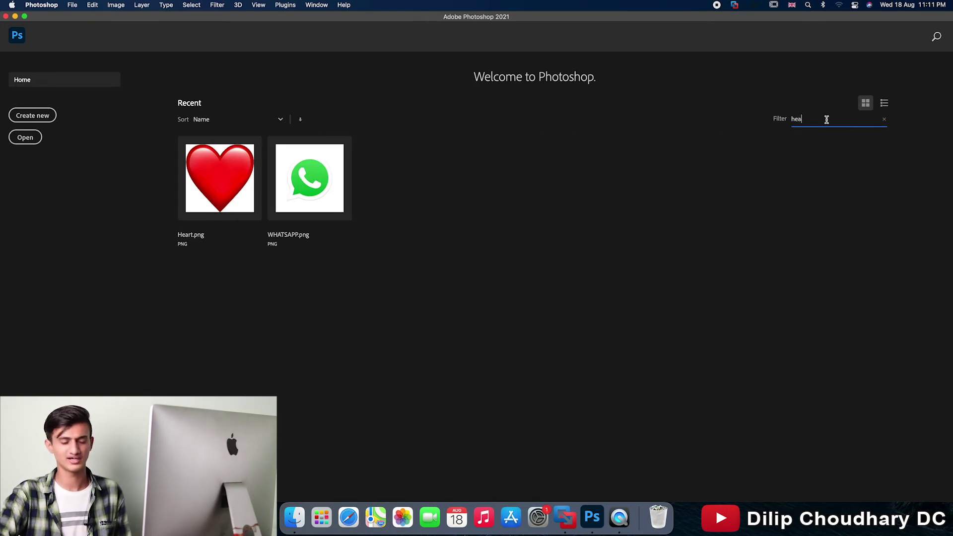
key("BackSpace")
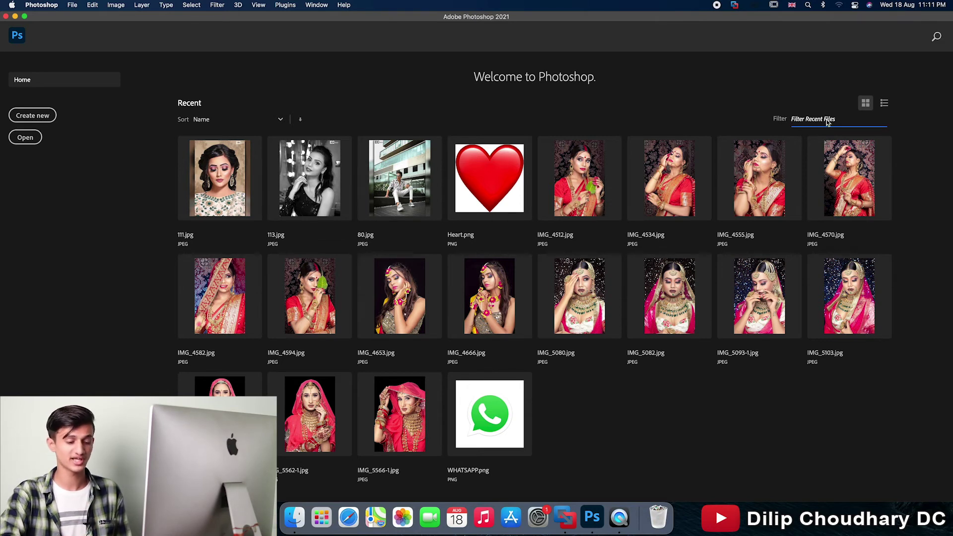
left_click(827, 122)
type("pn")
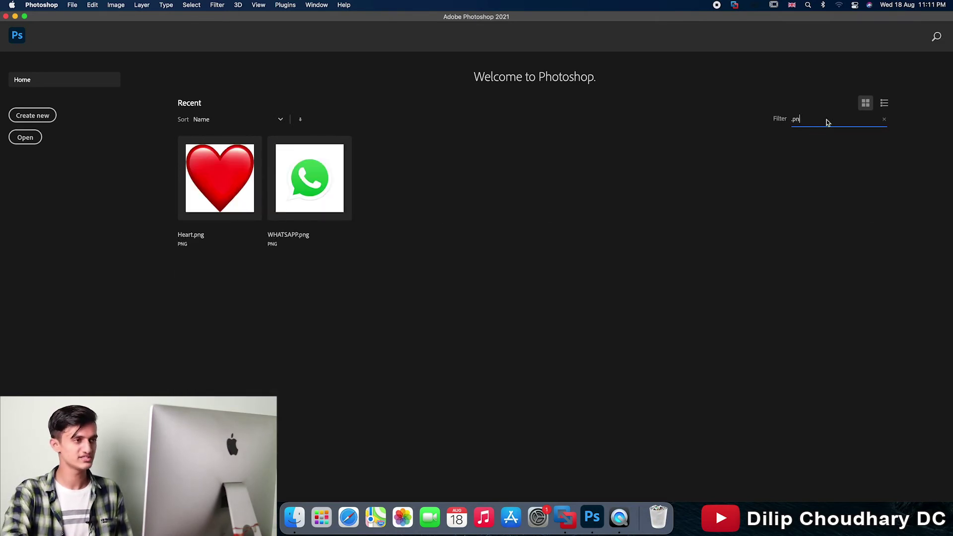
type("g")
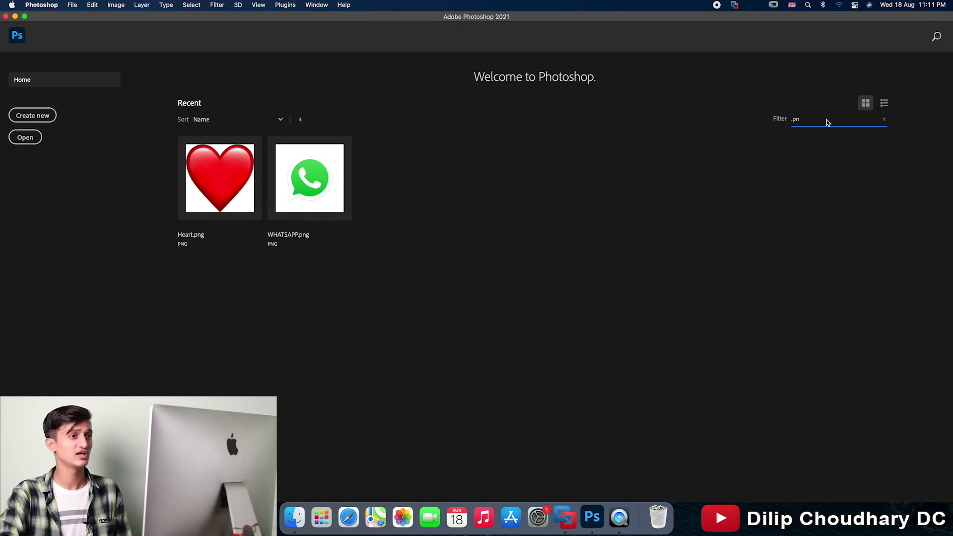
key("BackSpace")
key("BackSpace")
key("BackSpace")
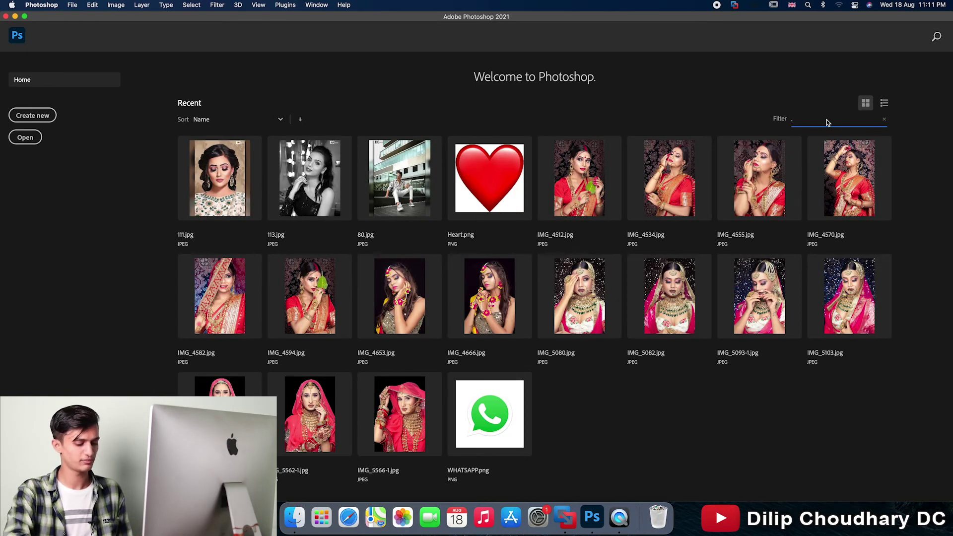
type("jpg")
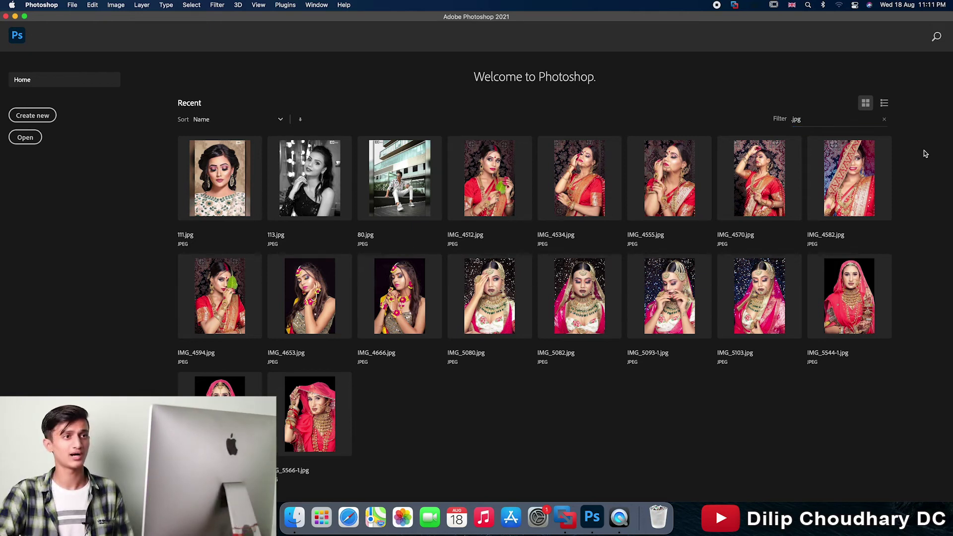
left_click(884, 122)
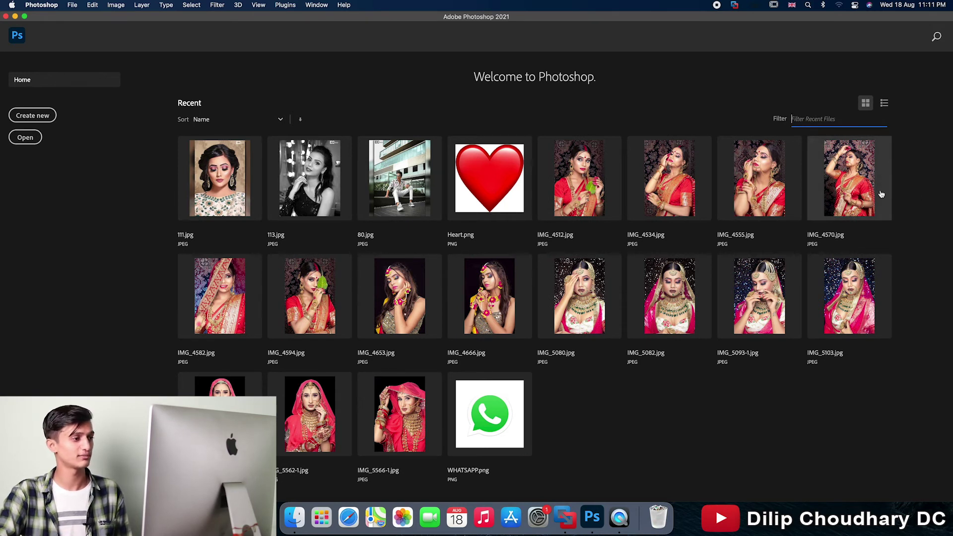
Step: Switch recent files to list view and sort by the Recent, Size and Kind columns
left_click(929, 418)
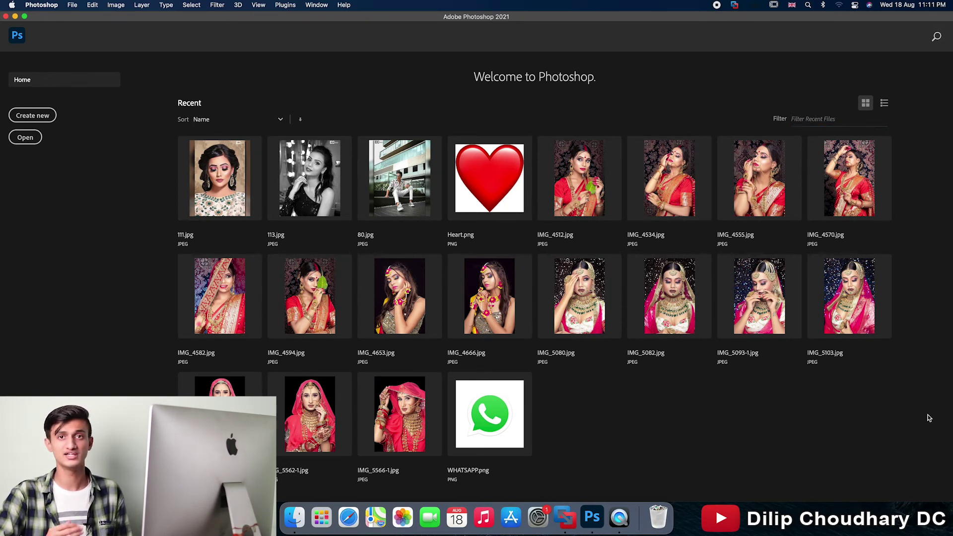
left_click(884, 105)
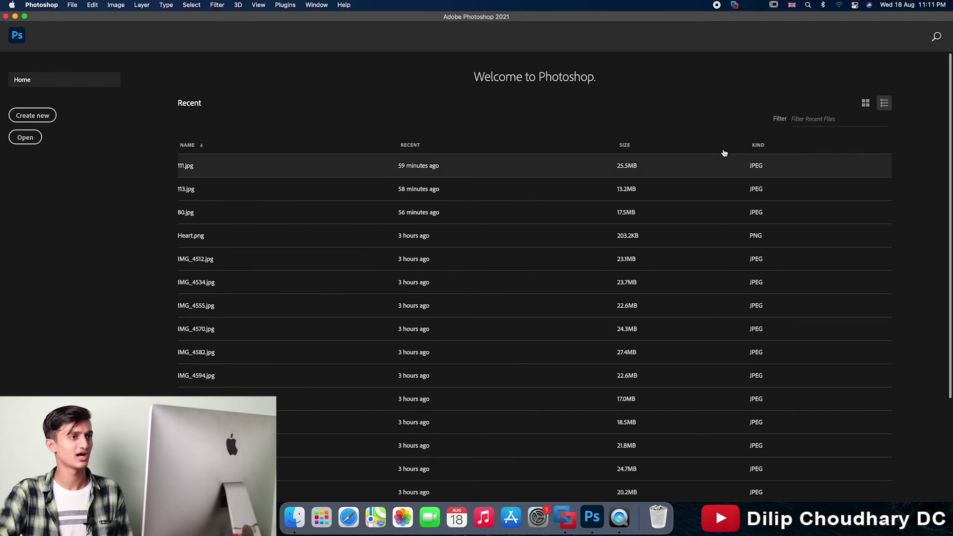
left_click(410, 145)
left_click(626, 144)
left_click(764, 146)
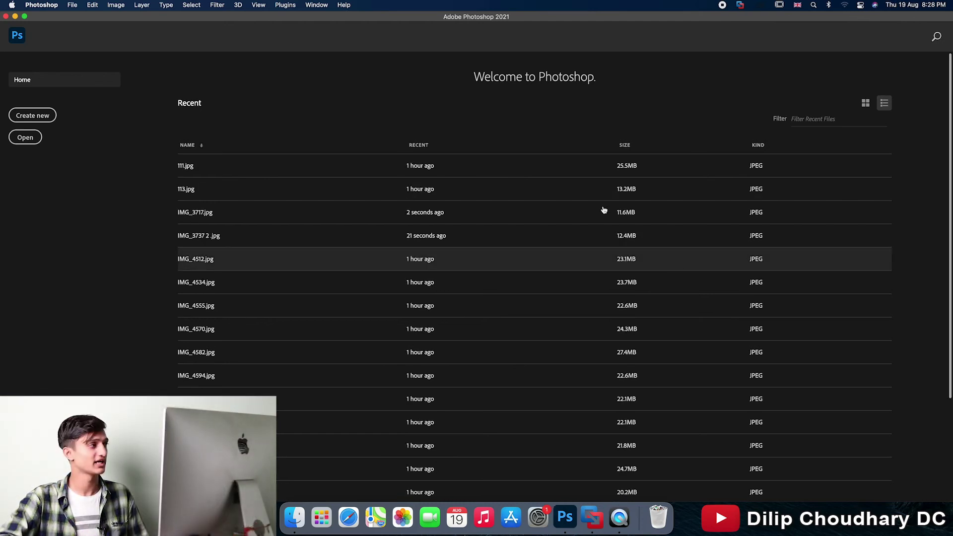
Step: Open IMG_3737 2 .jpg through the Open dialog
left_click(29, 143)
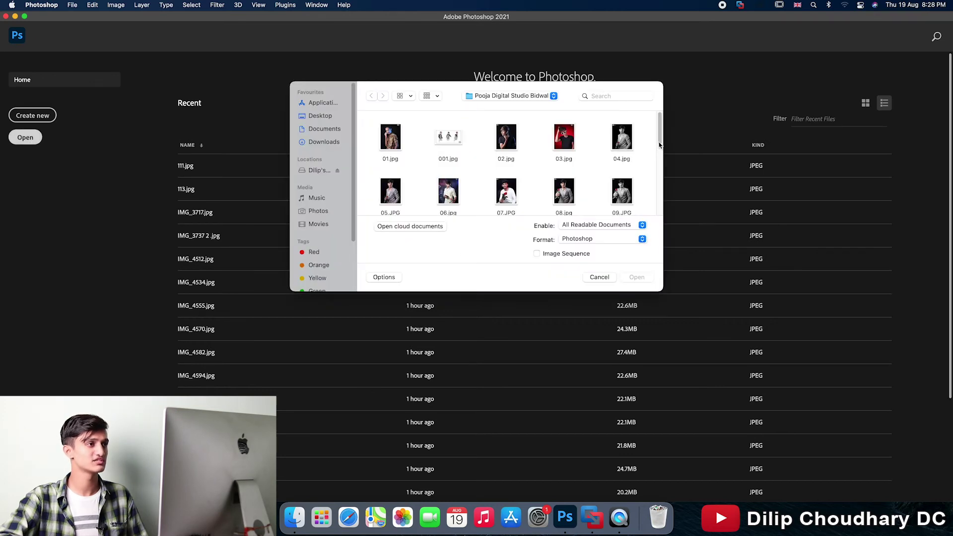
left_click_drag(659, 142, 653, 193)
scroll(653, 193, "down", 1)
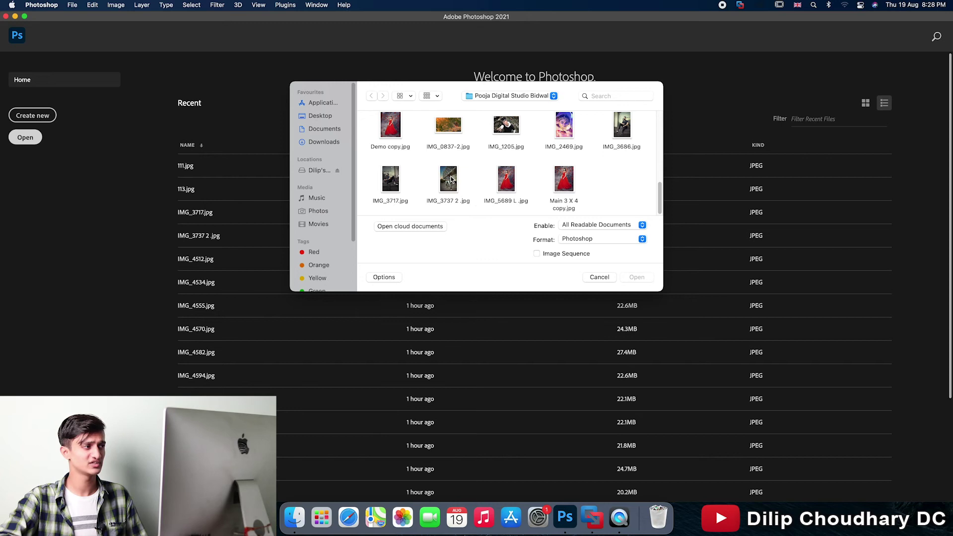
left_click(451, 180)
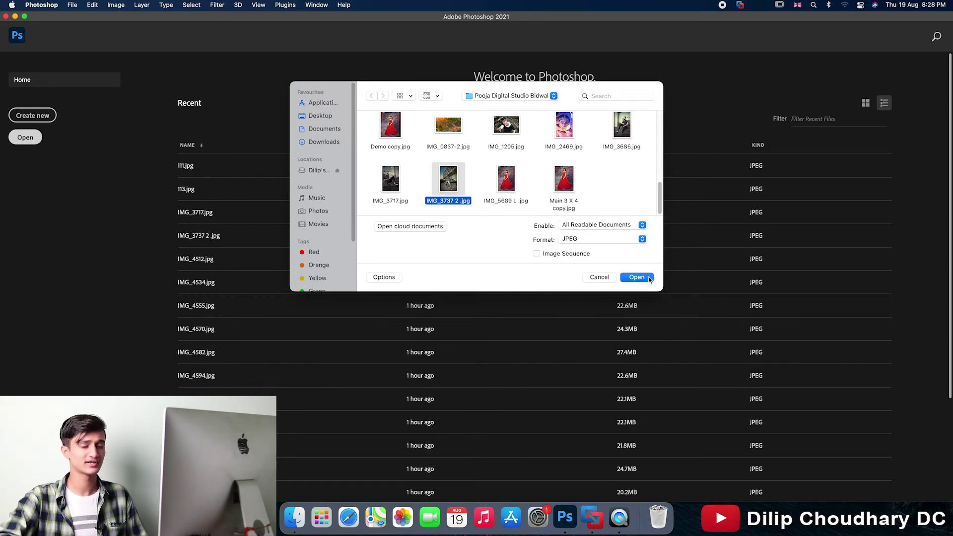
left_click(651, 276)
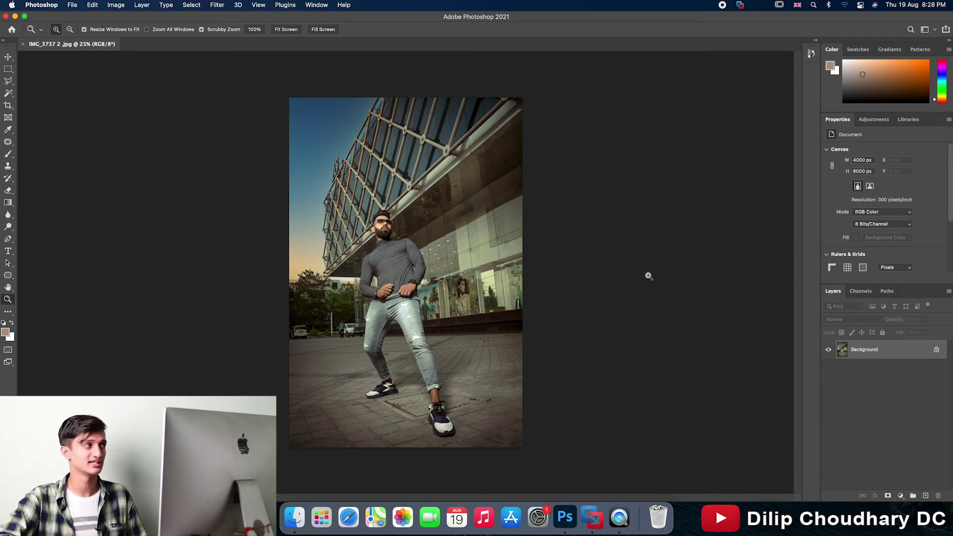
Step: Bring the Open dialog back up over the document with Ctrl+O
left_click(72, 6)
left_click(75, 5)
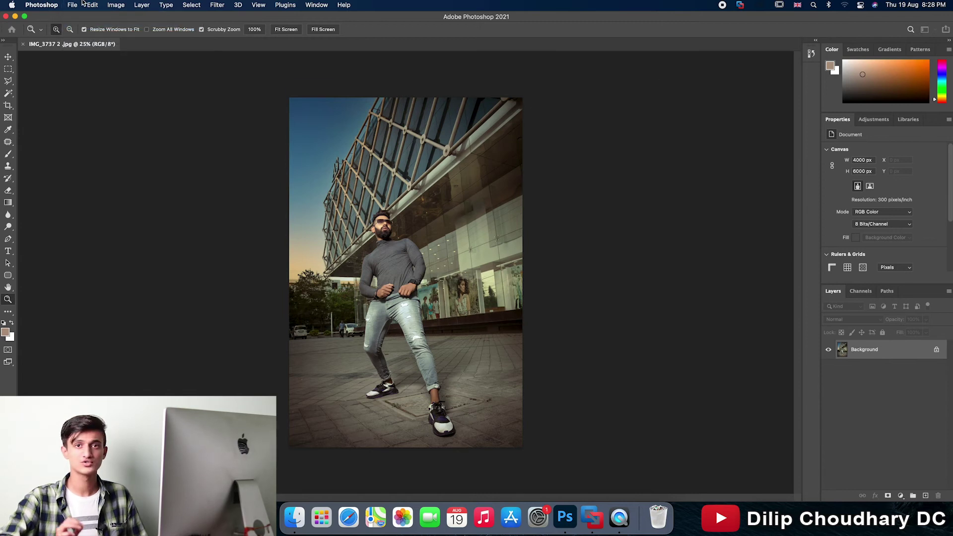
key("ctrl+o")
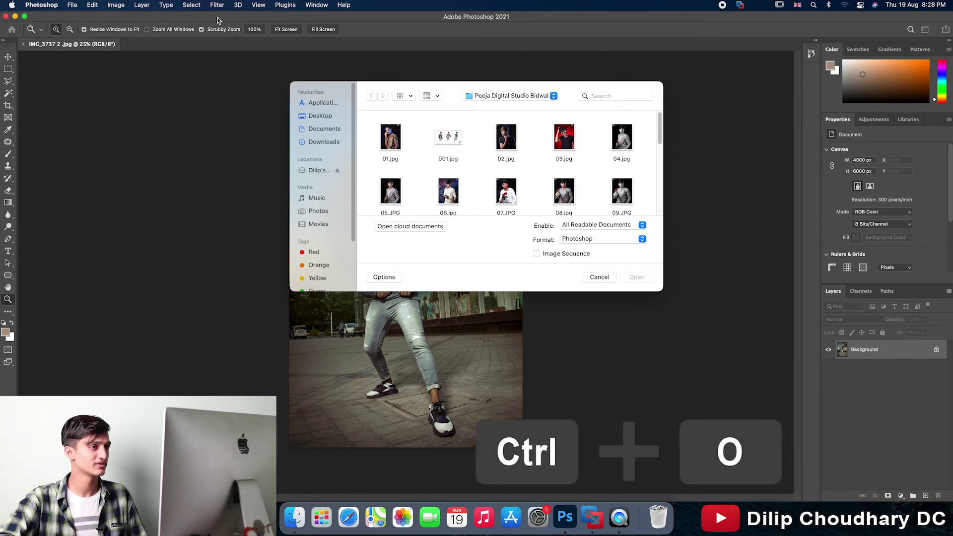
Step: Open IMG_5689 L .jpg and IMG_3717.jpg together from Recent files, then close both documents
scroll(656, 131, "down", 10)
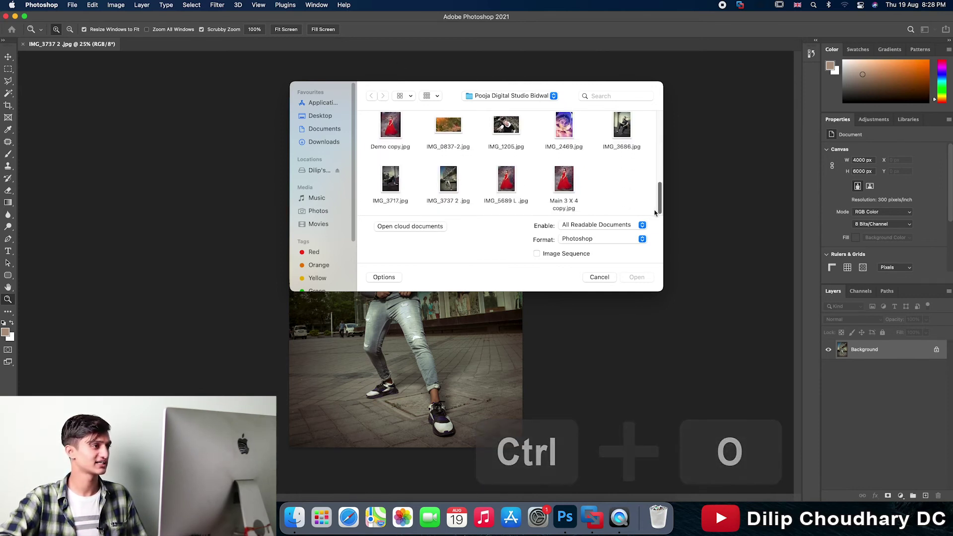
left_click(490, 186)
left_click(392, 184, "super")
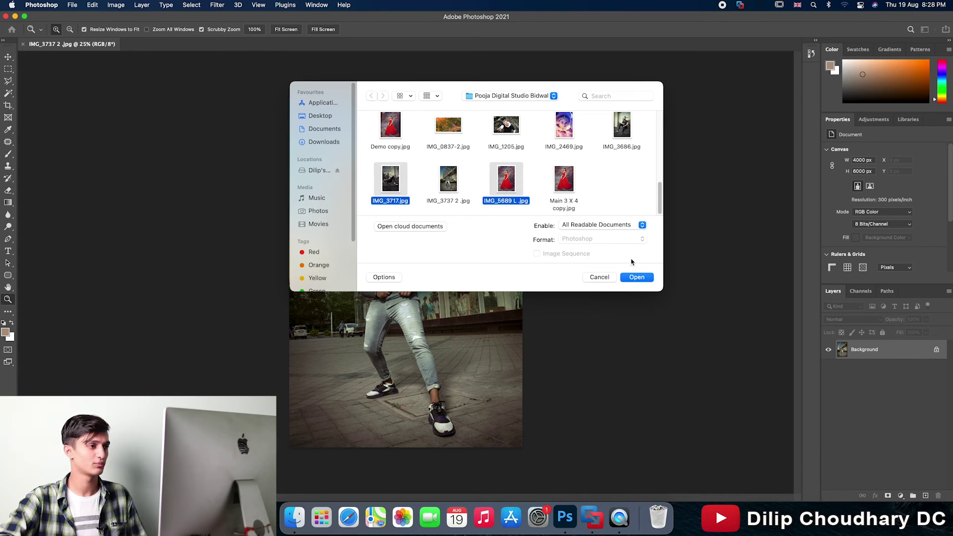
left_click(636, 277)
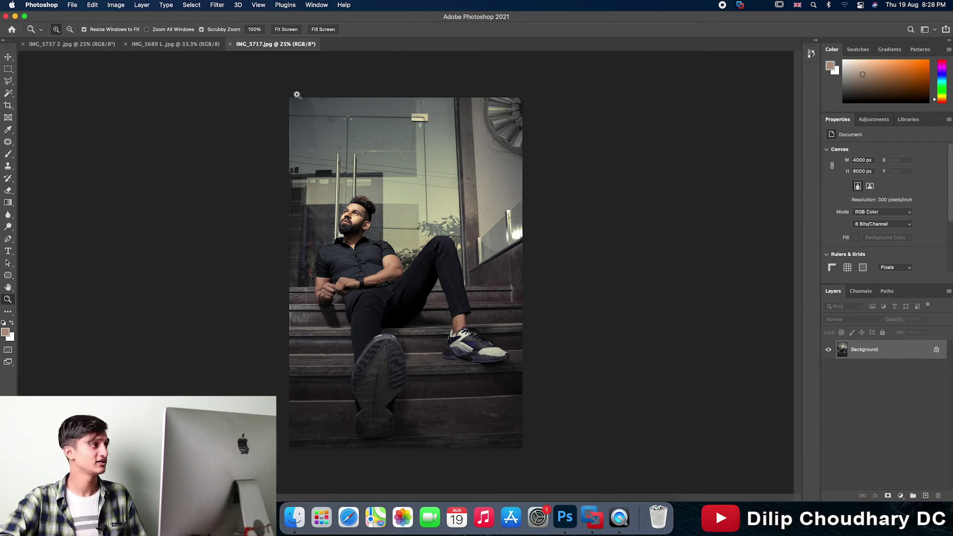
left_click(231, 45)
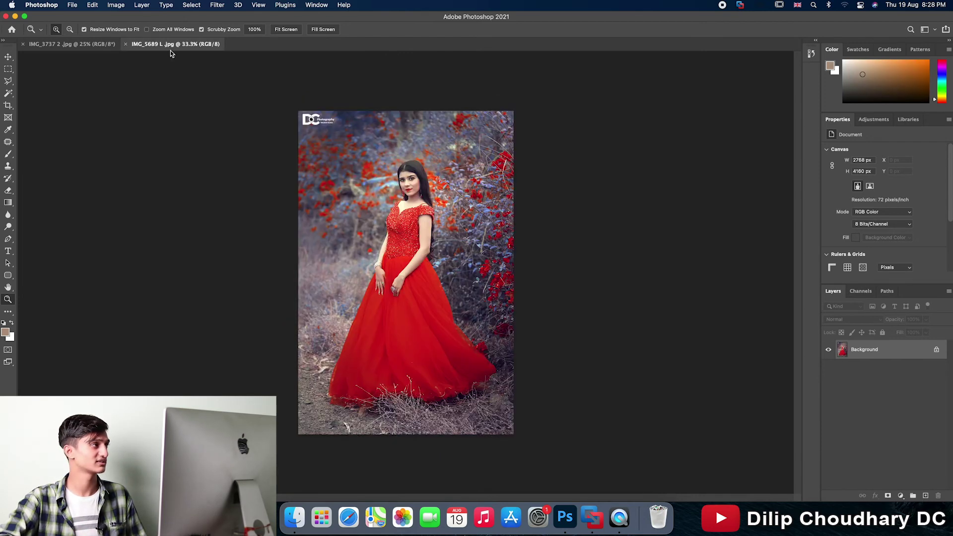
left_click(126, 45)
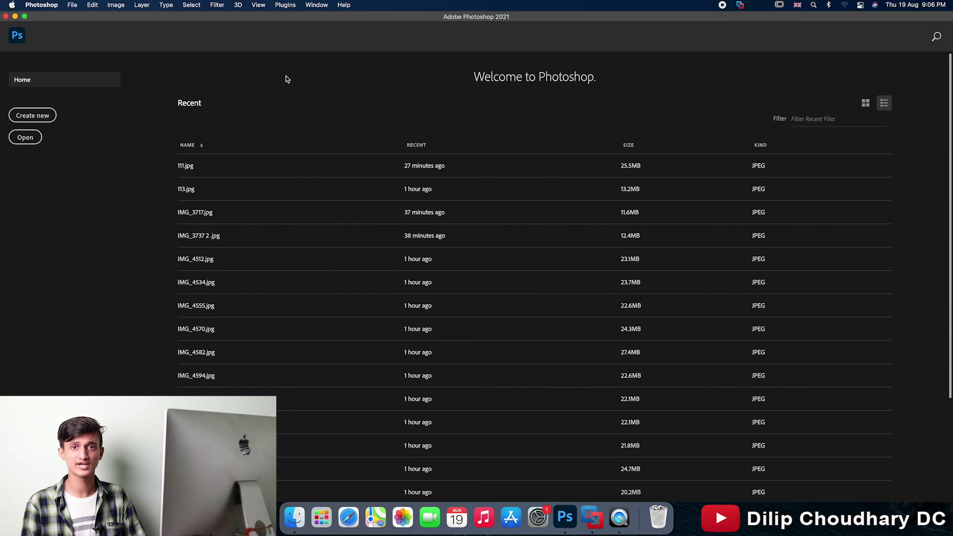
Step: Turn off Auto show the Home Screen in General preferences, then open and close IMG_3717.jpg
left_click(36, 4)
mouse_move(42, 39)
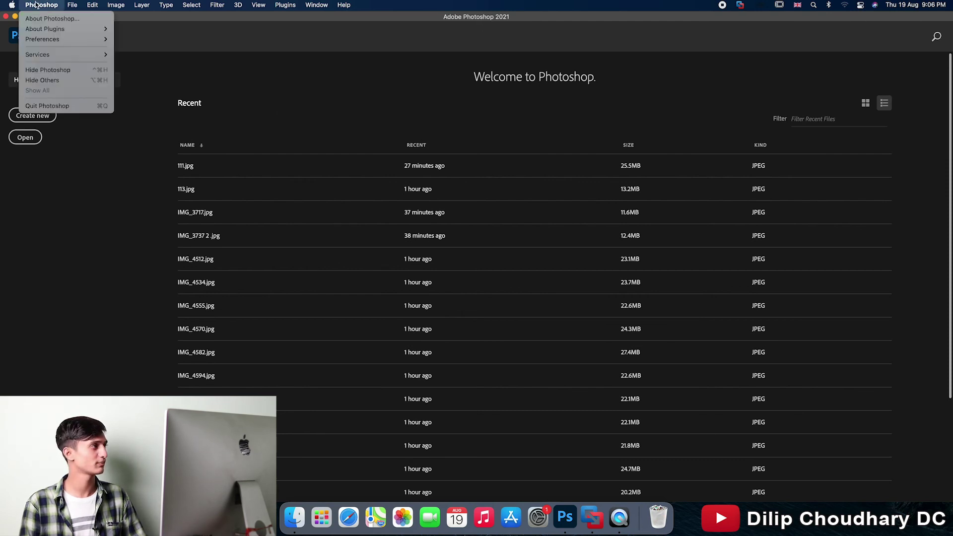
left_click(138, 38)
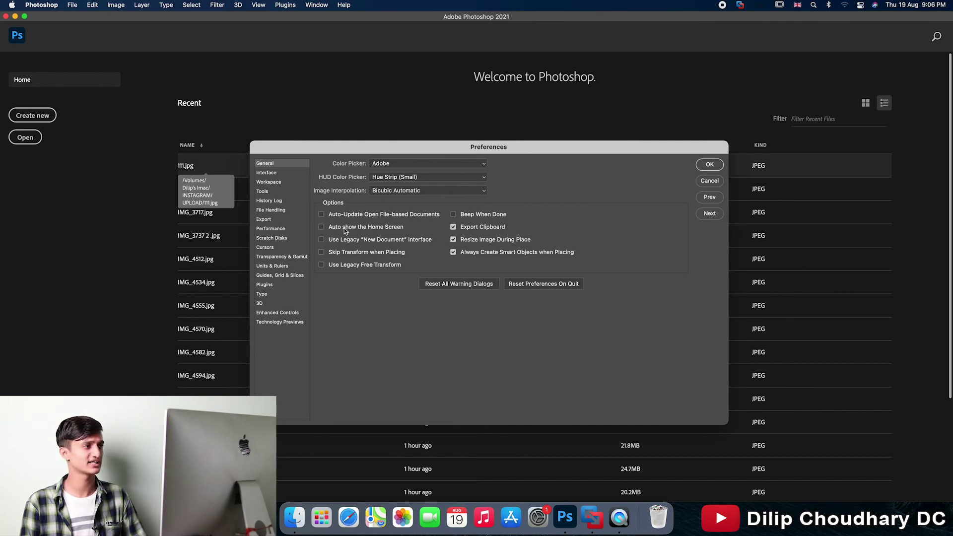
left_click(705, 164)
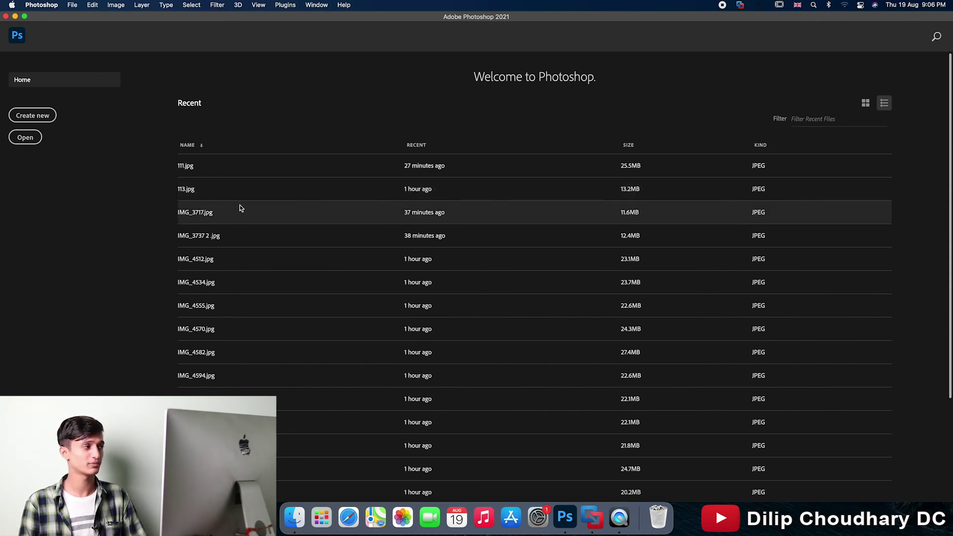
left_click(283, 206)
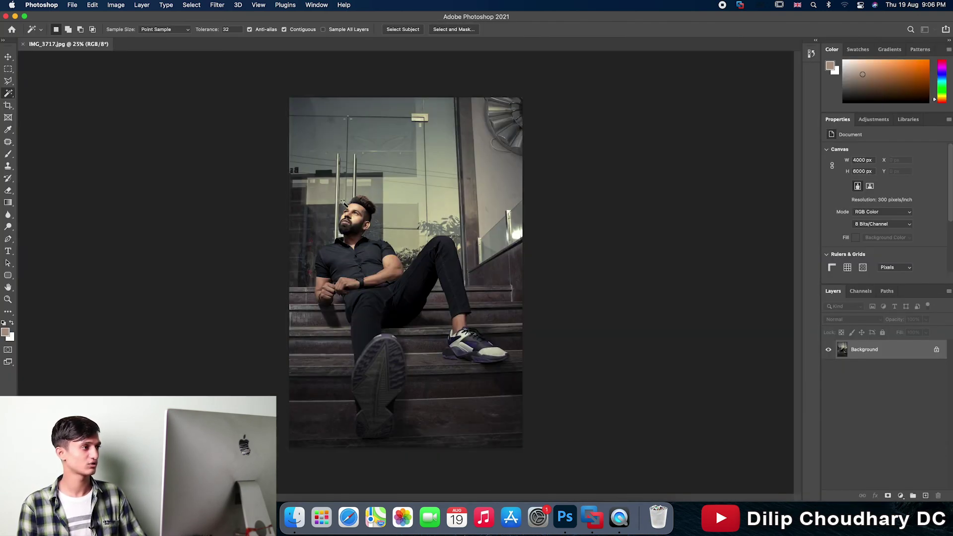
key("super+w")
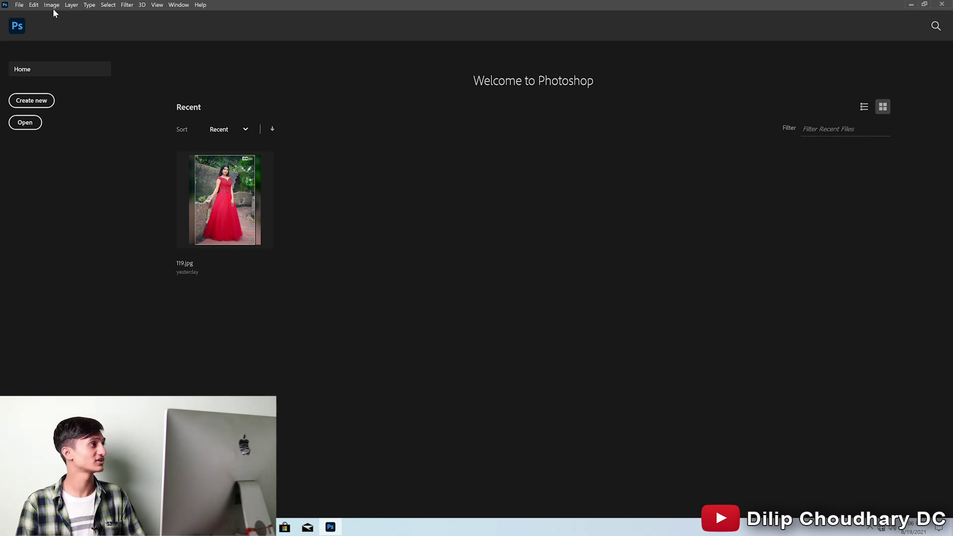
Step: Turn Auto show the Home Screen back on in General preferences, then open and close 119.jpg
left_click(33, 4)
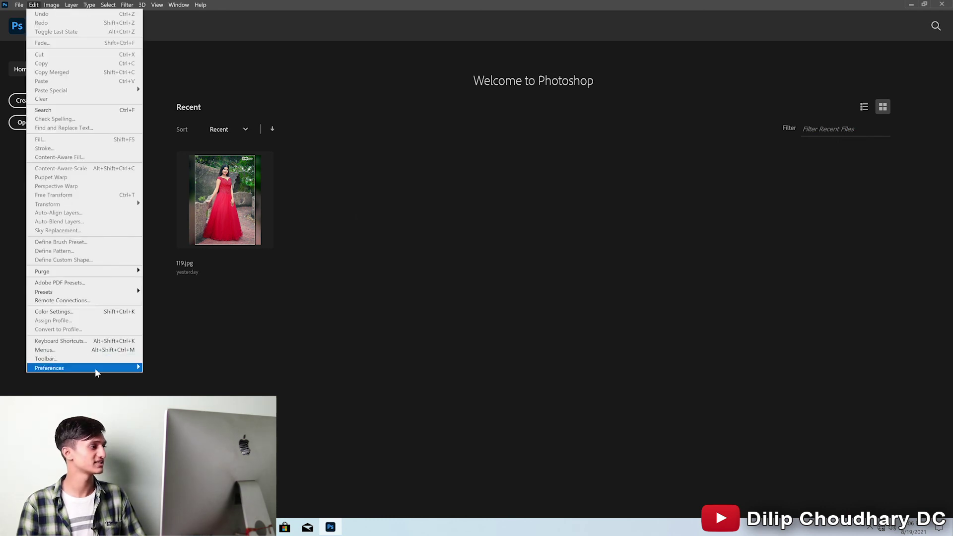
left_click(201, 203)
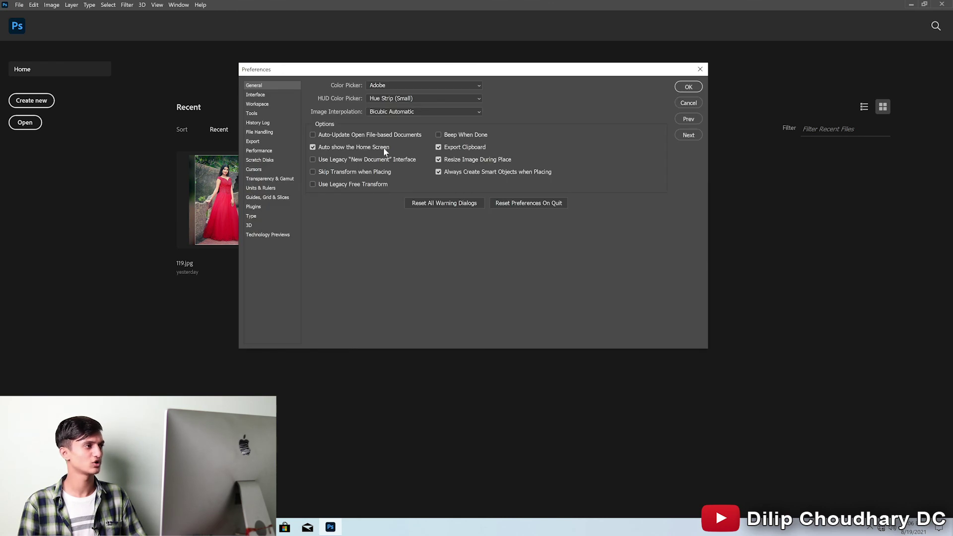
left_click(688, 86)
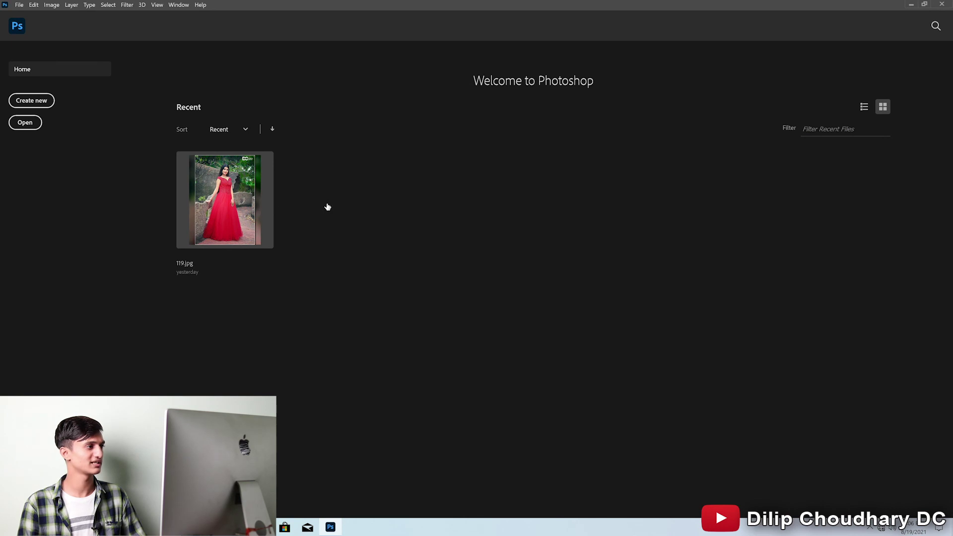
left_click(221, 201)
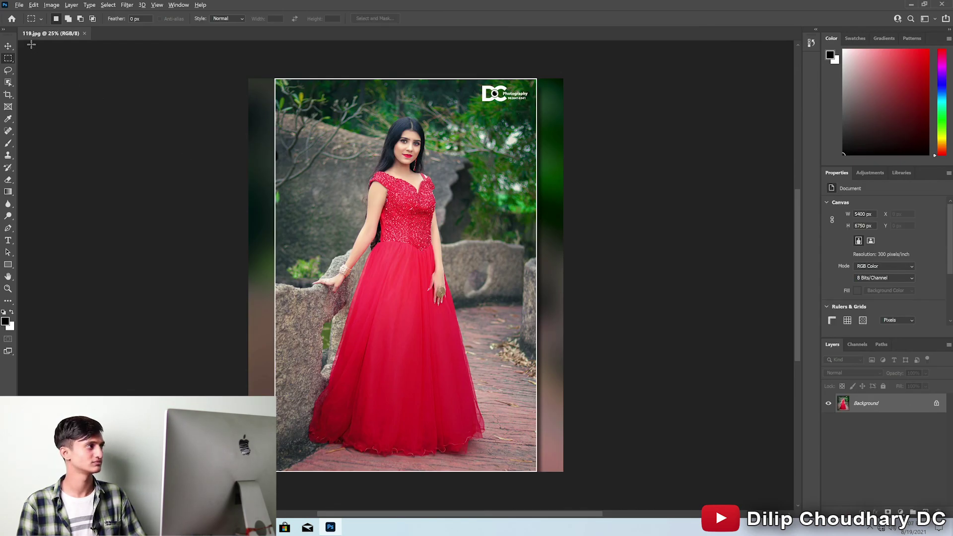
left_click(84, 33)
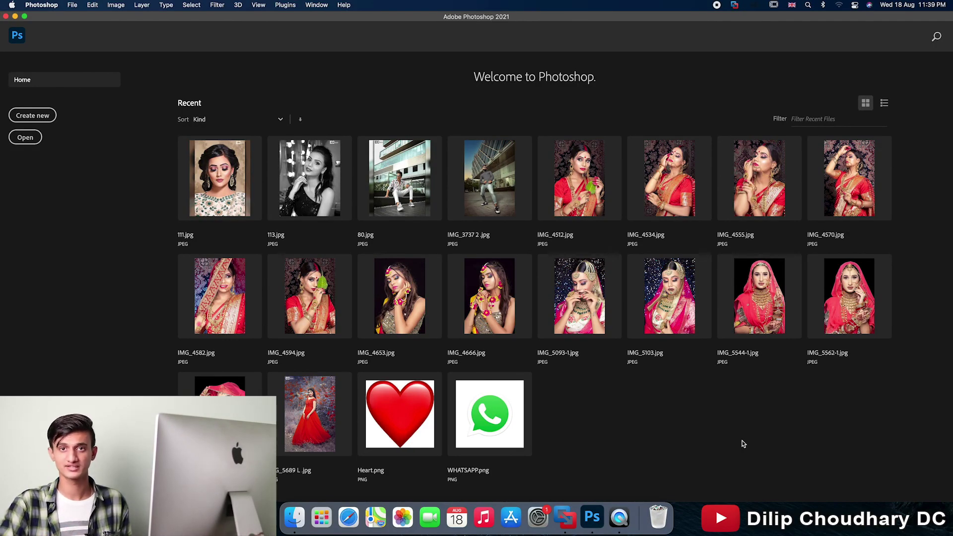
Step: Clear the recent file list from File > Open Recent
left_click(74, 4)
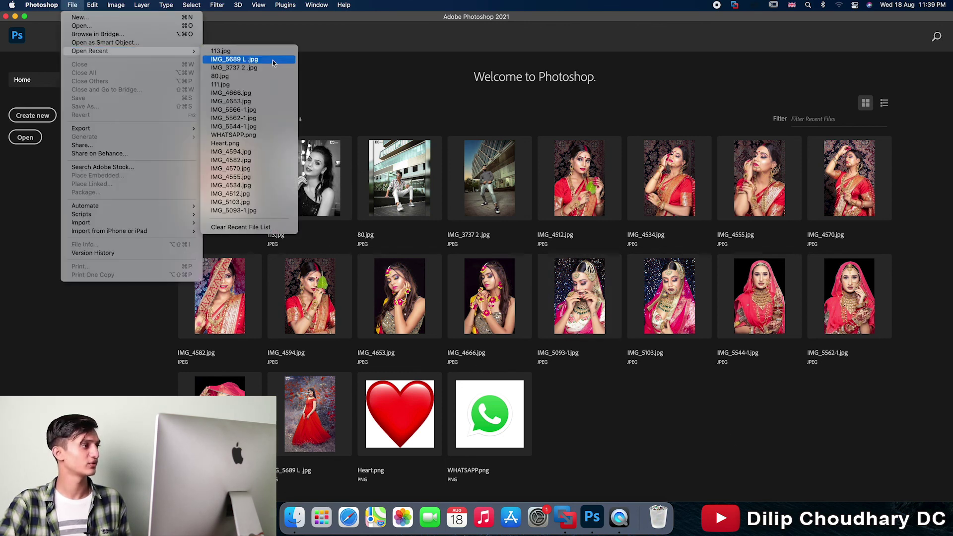
mouse_move(90, 51)
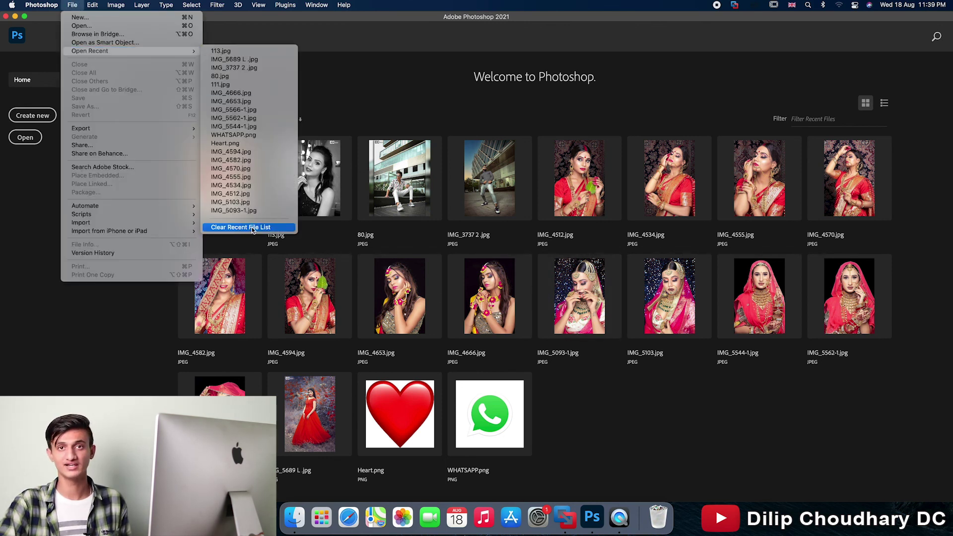
left_click(253, 227)
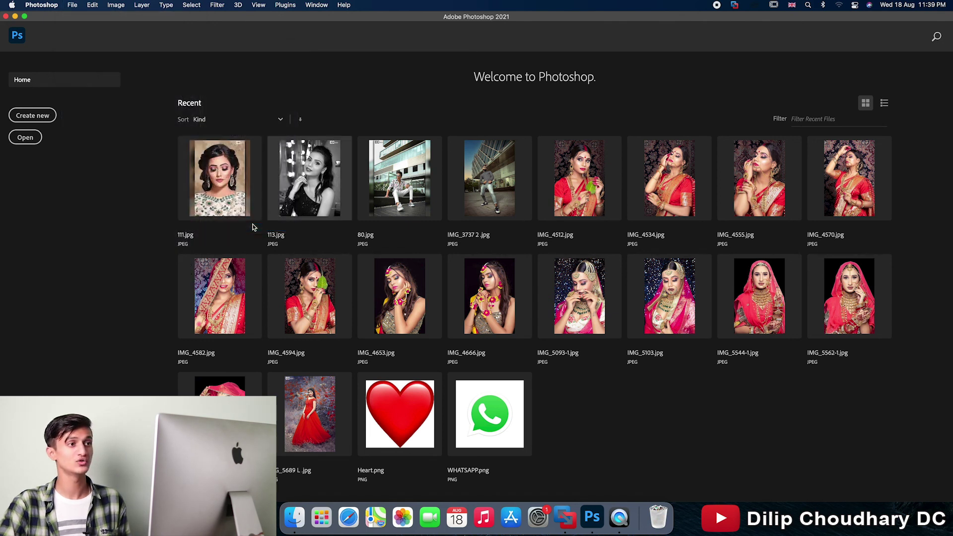